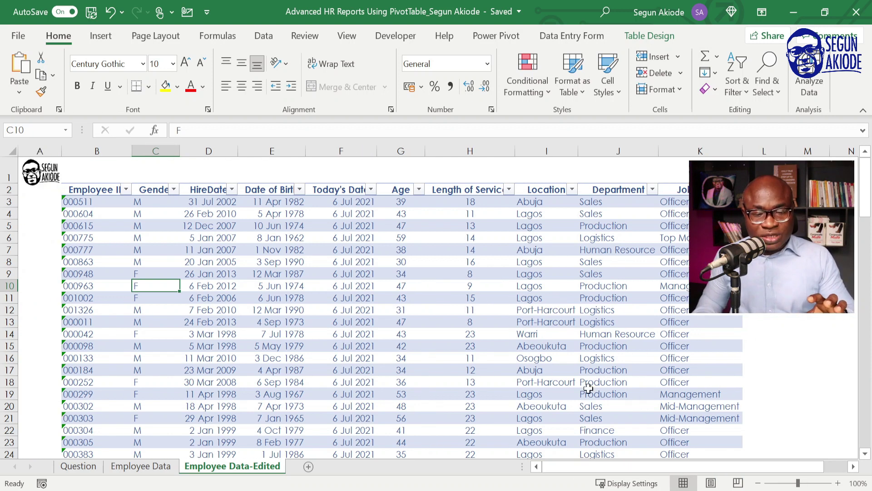
- Examine the date, Age and Length of Service columns on the Employee Data-Edited sheet alongside the report tasks on the Question sheet
{"action": "left_click", "coordinate": [335, 287]}
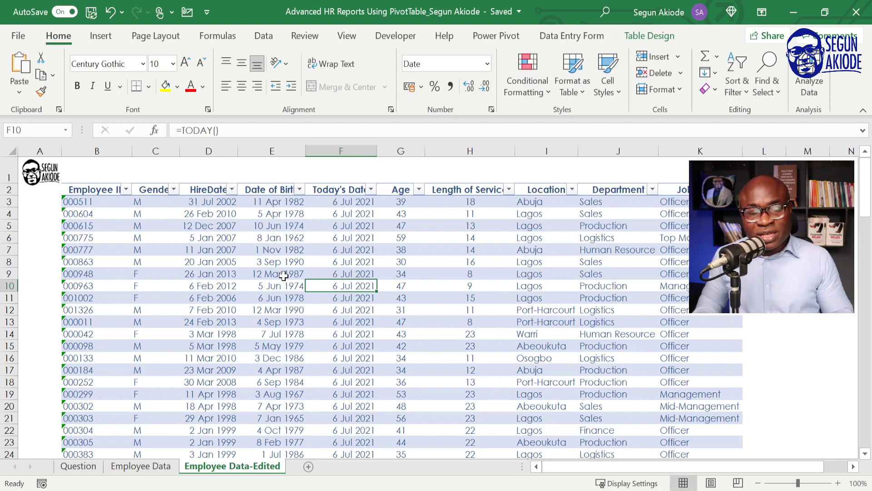
{"action": "left_click", "coordinate": [212, 258]}
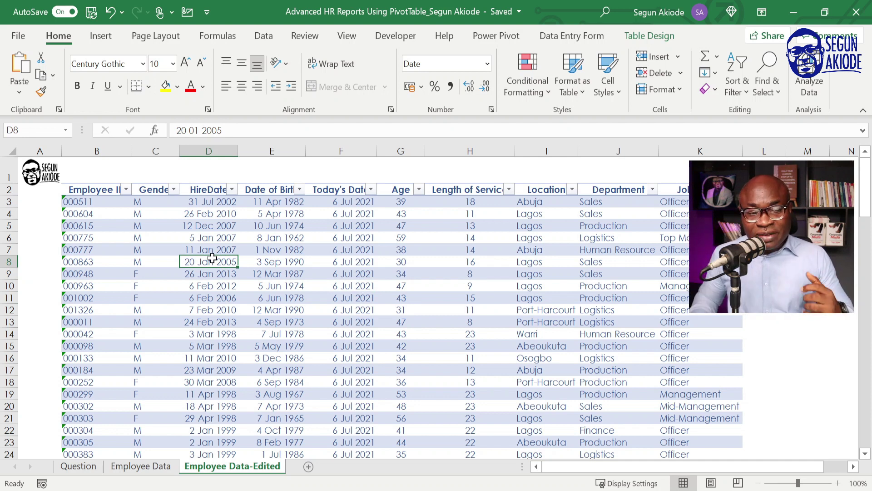
{"action": "left_click", "coordinate": [417, 203]}
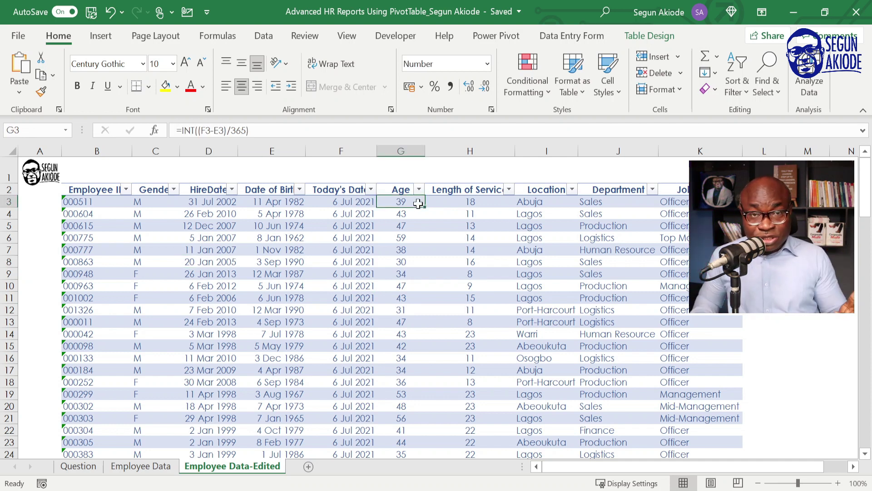
{"action": "left_click", "coordinate": [482, 200]}
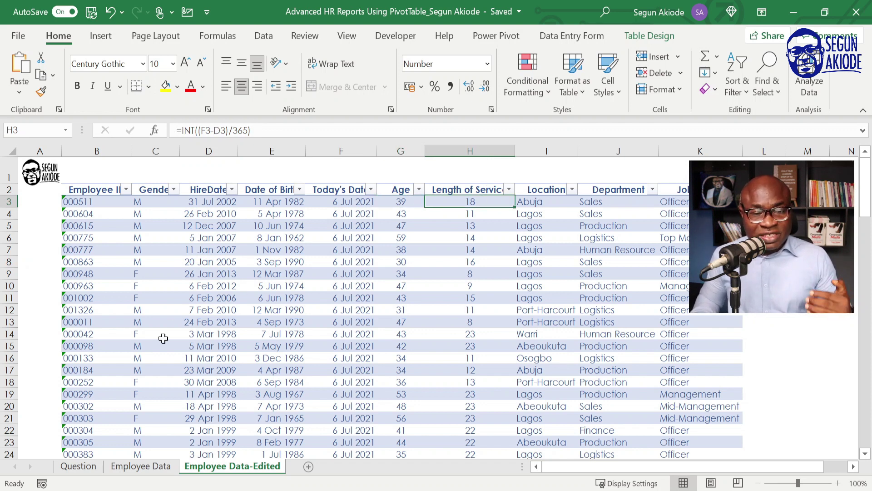
{"action": "left_click", "coordinate": [80, 466]}
{"action": "left_click", "coordinate": [200, 465]}
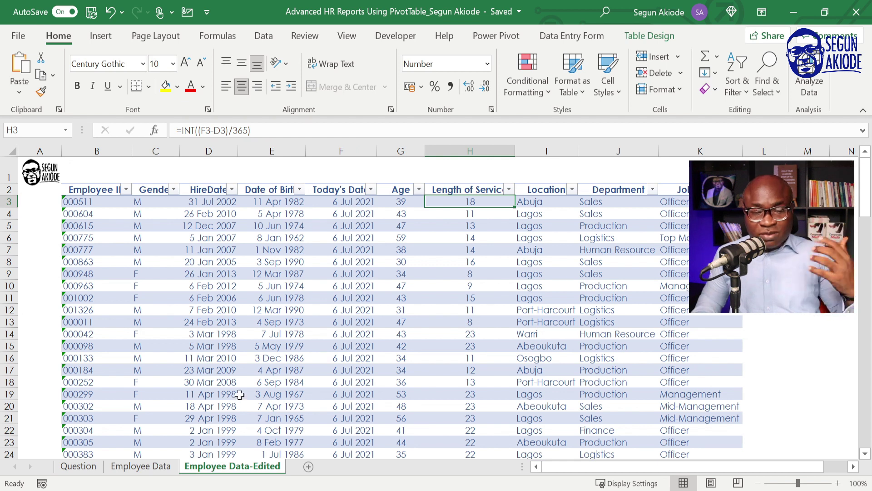
{"action": "left_click", "coordinate": [243, 345]}
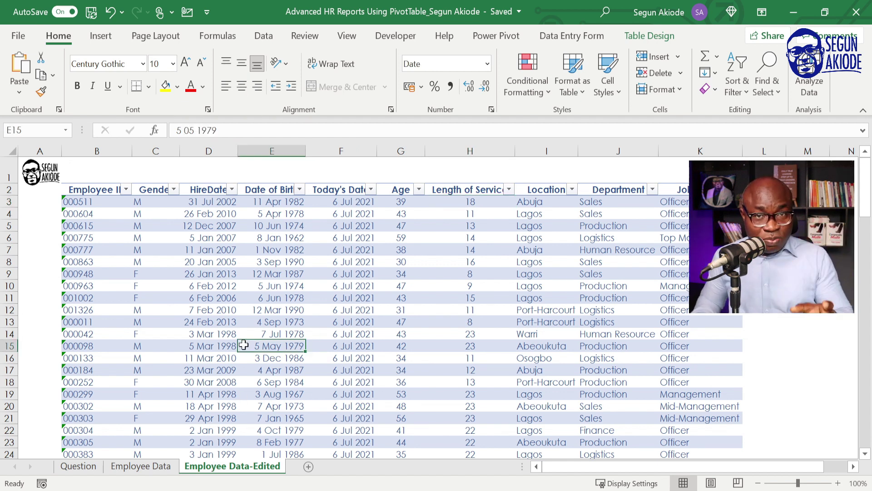
{"action": "left_click", "coordinate": [78, 467]}
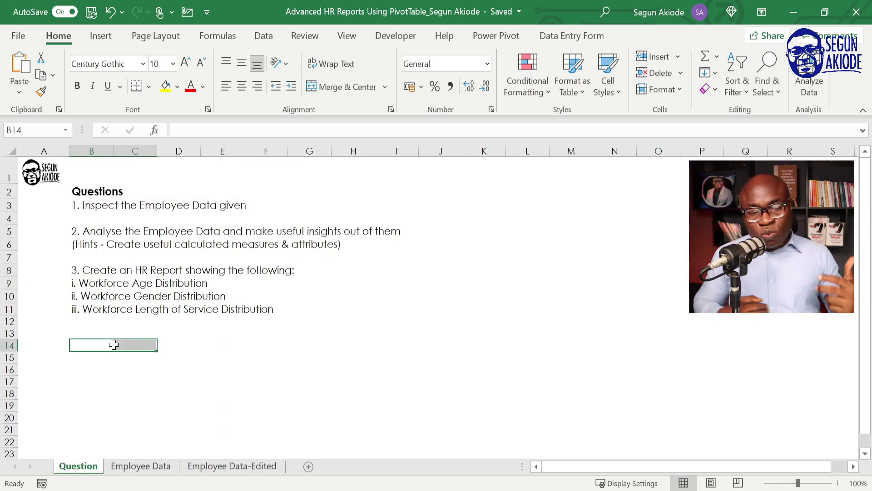
{"action": "left_click", "coordinate": [124, 329]}
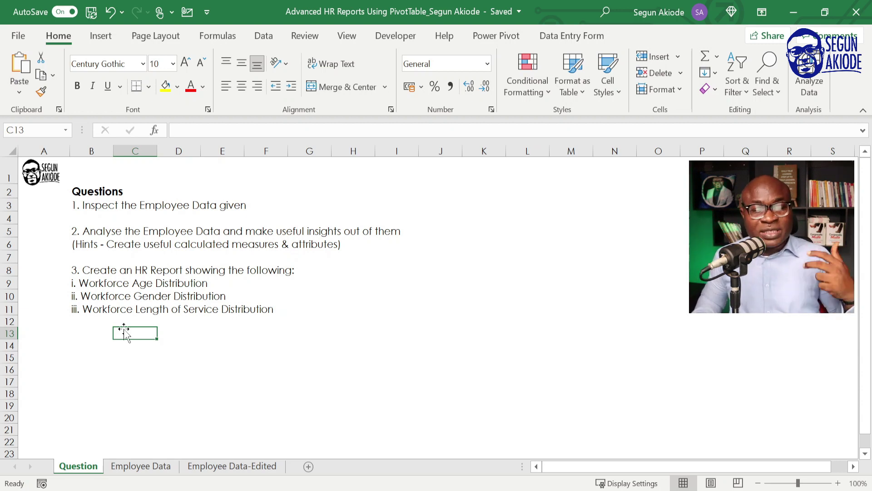
{"action": "left_click", "coordinate": [218, 466]}
{"action": "left_click", "coordinate": [323, 321]}
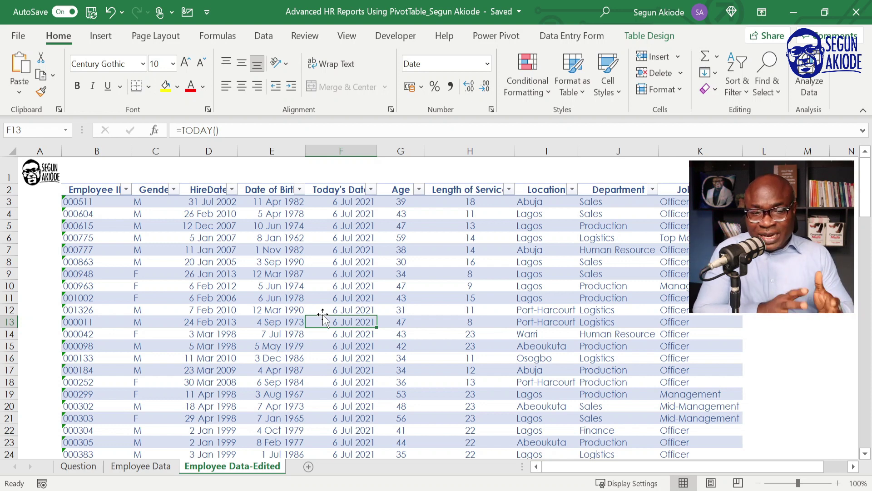
- Create a PivotTable from the edited employee data table on a new worksheet
{"action": "left_click", "coordinate": [308, 286]}
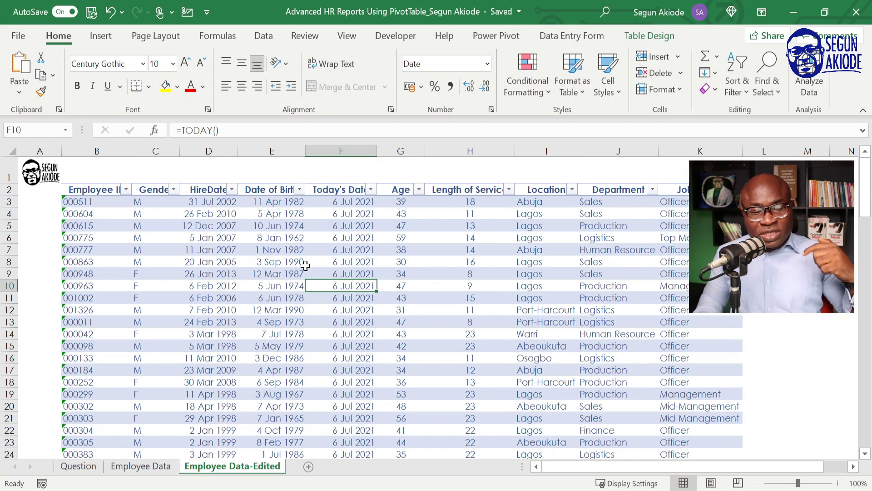
{"action": "left_click", "coordinate": [298, 266]}
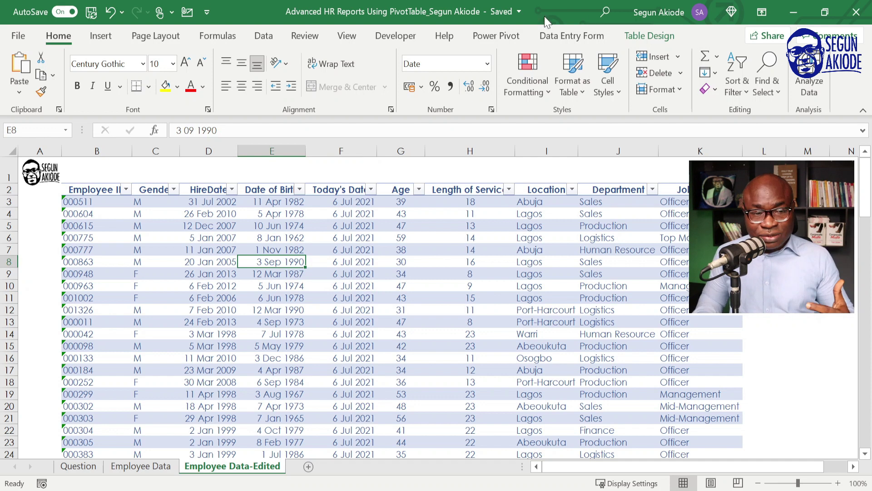
{"action": "left_click", "coordinate": [648, 44]}
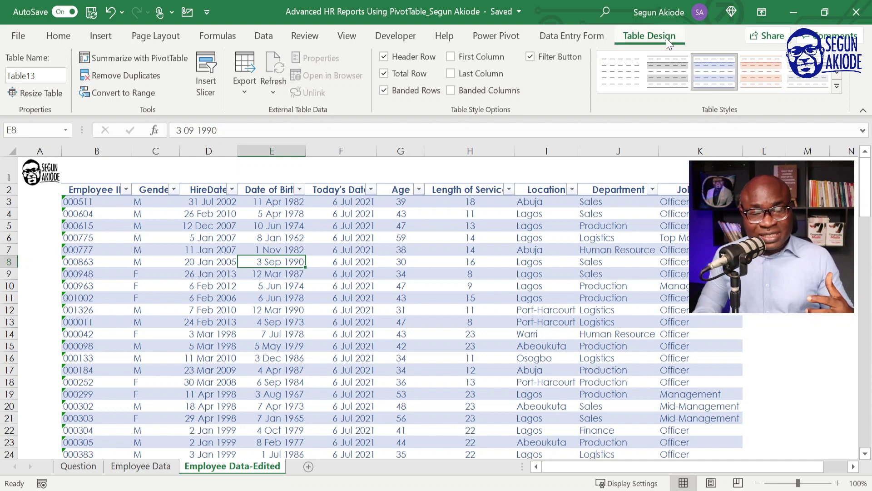
{"action": "left_click", "coordinate": [120, 63]}
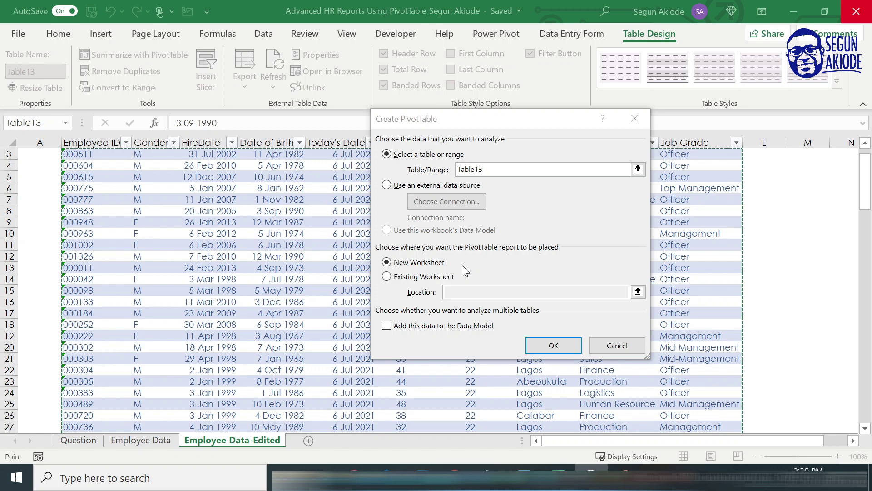
{"action": "left_click", "coordinate": [541, 345]}
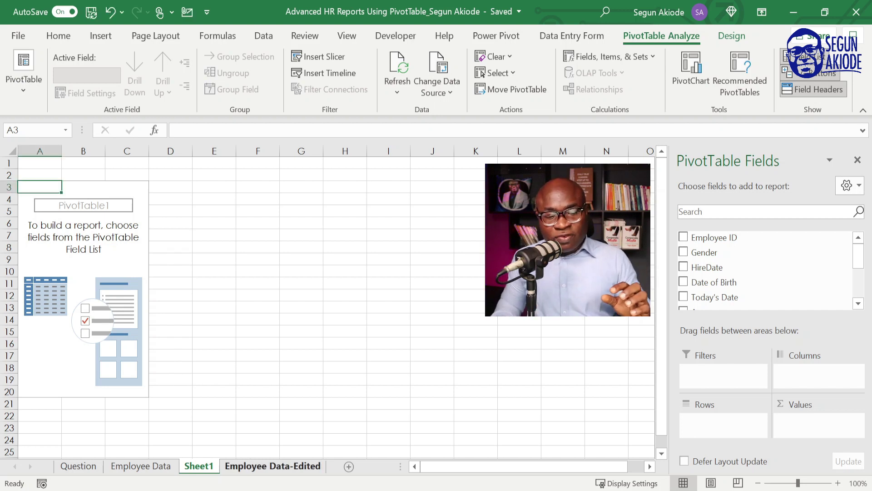
- Compare the PivotTable field list with the columns on Employee Data-Edited and review the distribution reports requested on the Question sheet
{"action": "left_click", "coordinate": [274, 467]}
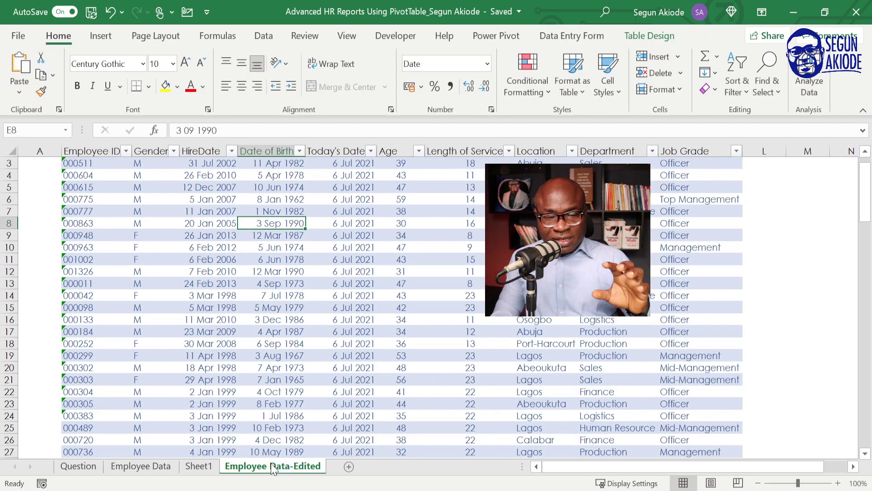
{"action": "left_click", "coordinate": [205, 467]}
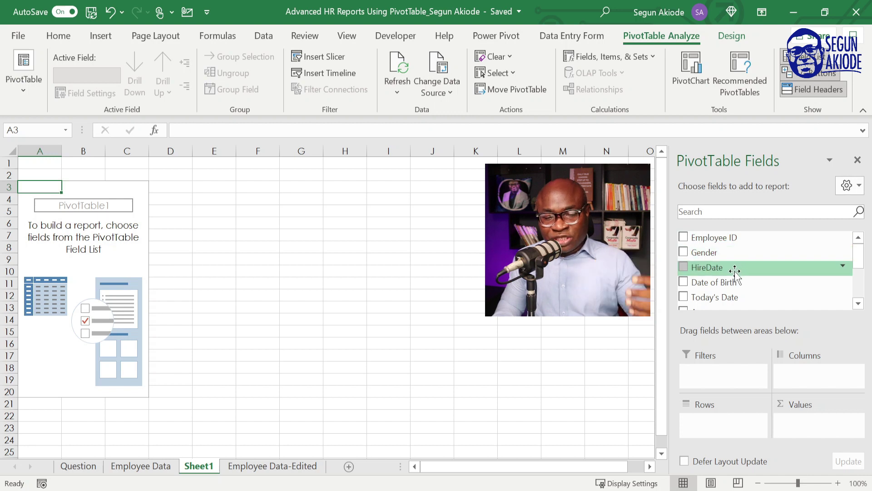
{"action": "left_click_drag", "start_coordinate": [863, 264], "coordinate": [860, 293]}
{"action": "left_click", "coordinate": [287, 464]}
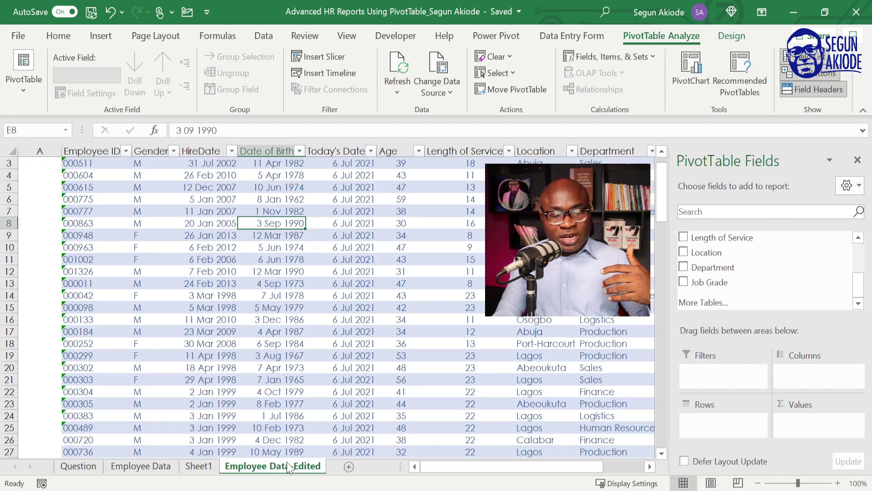
{"action": "scroll", "coordinate": [222, 255], "scroll_direction": "up", "scroll_amount": 1}
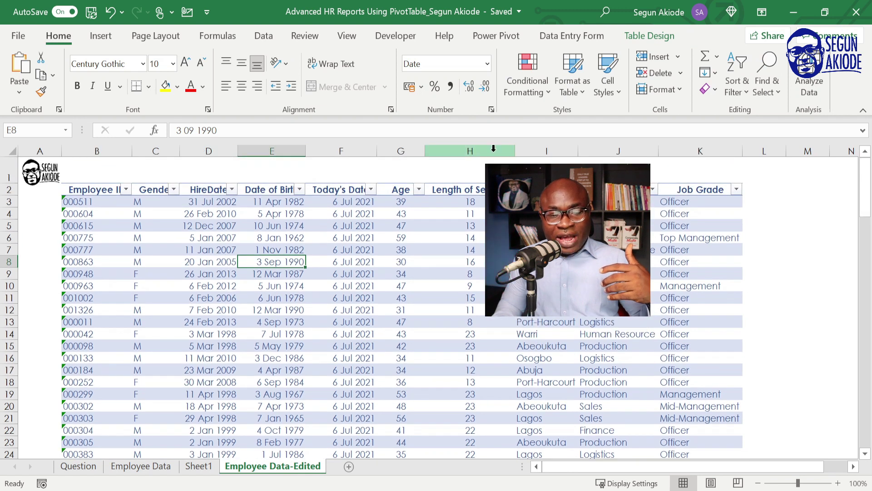
{"action": "left_click", "coordinate": [195, 466]}
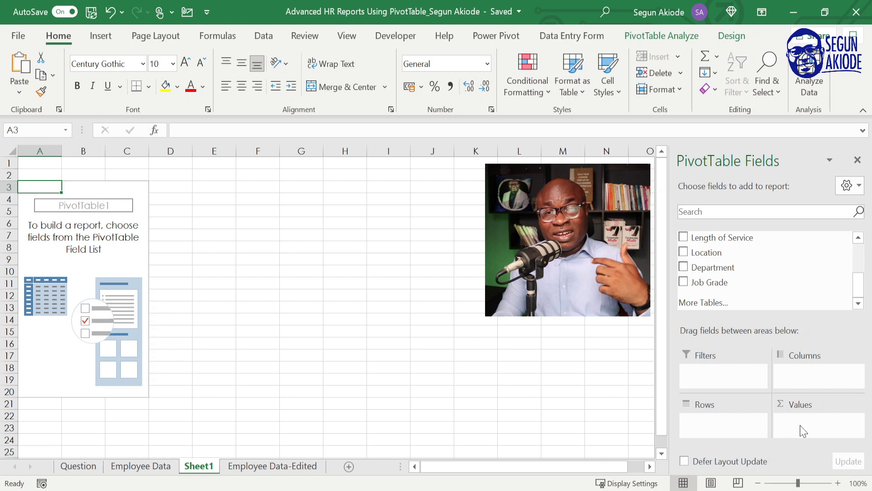
{"action": "left_click", "coordinate": [80, 467]}
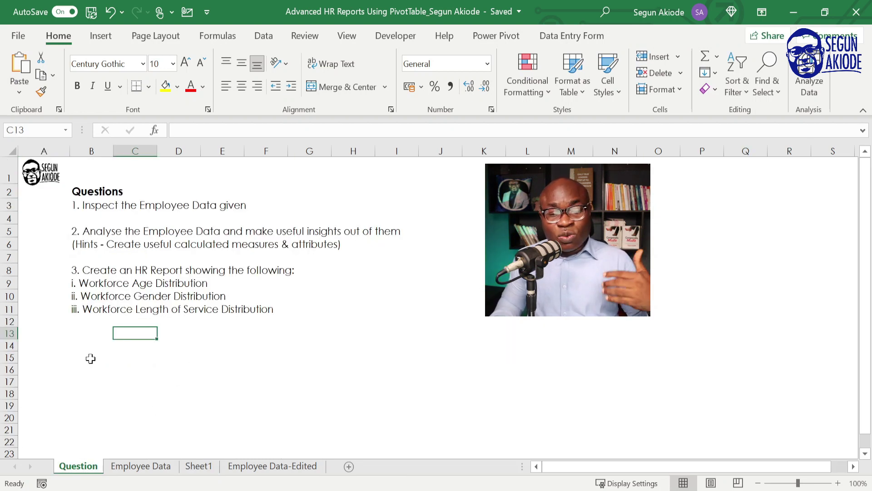
{"action": "left_click", "coordinate": [272, 466]}
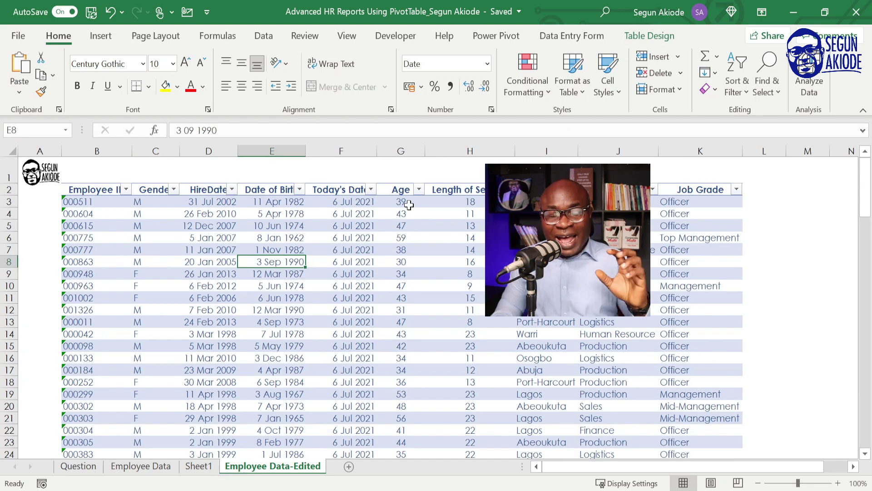
{"action": "left_click", "coordinate": [198, 467]}
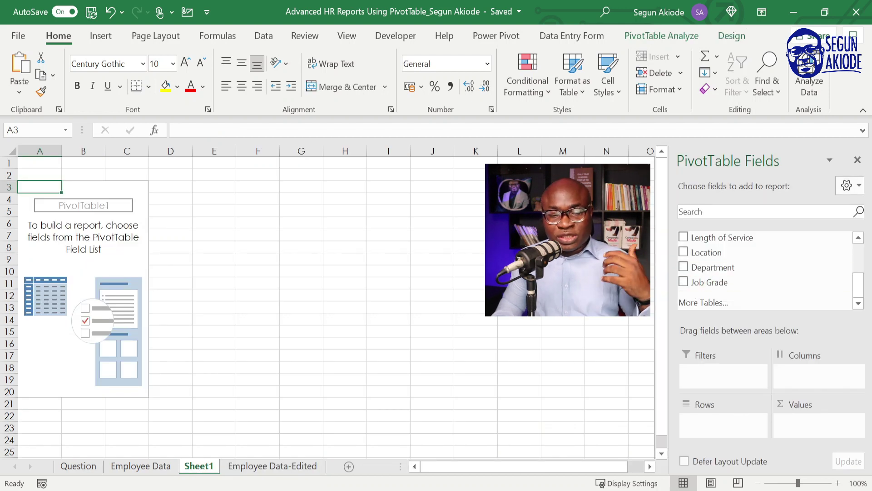
- Build the PivotTable with Age as the row field and a count of Employee ID as the values
{"action": "left_click", "coordinate": [858, 239]}
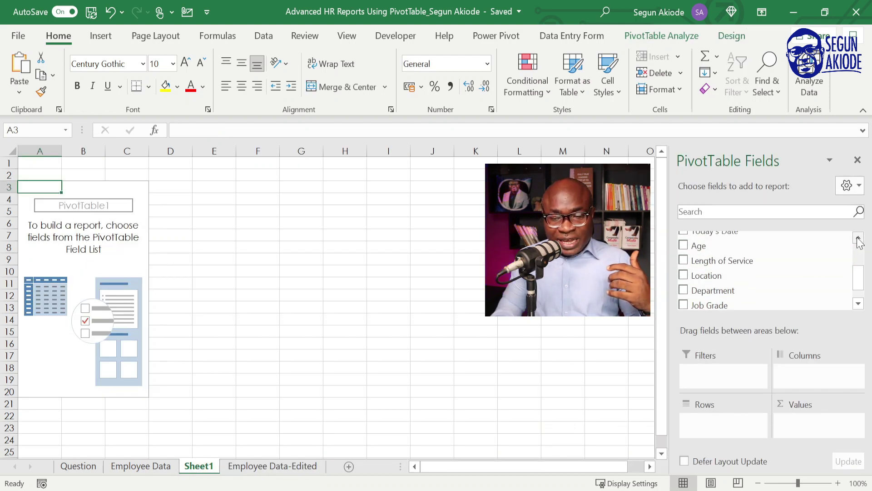
{"action": "left_click_drag", "start_coordinate": [711, 259], "coordinate": [716, 427]}
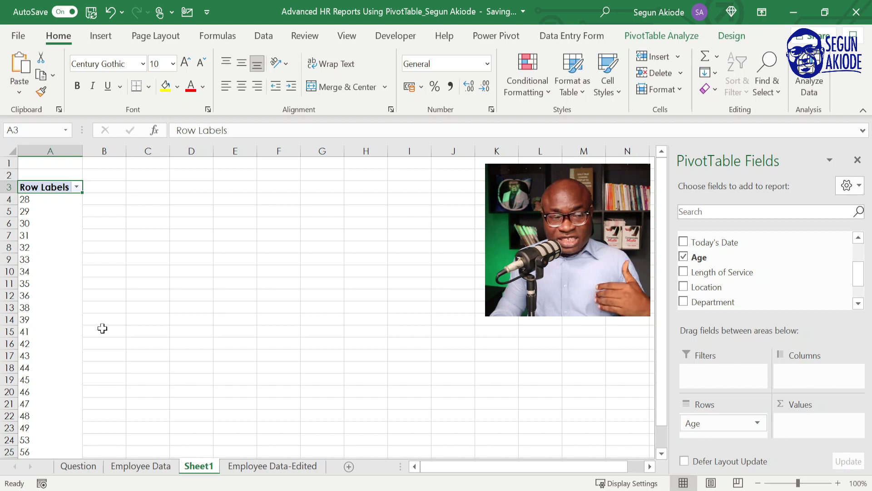
{"action": "scroll", "coordinate": [133, 293], "scroll_direction": "down", "scroll_amount": 4}
{"action": "scroll", "coordinate": [134, 293], "scroll_direction": "up", "scroll_amount": 4}
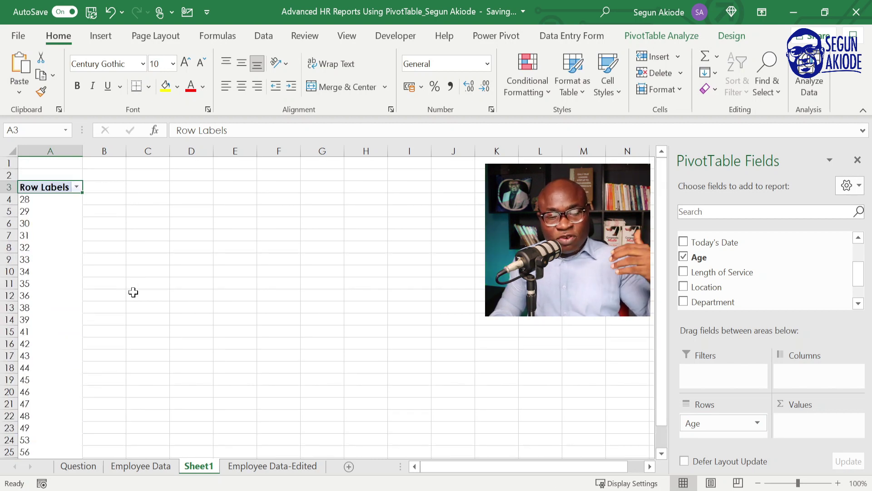
{"action": "scroll", "coordinate": [133, 293], "scroll_direction": "down", "scroll_amount": 4}
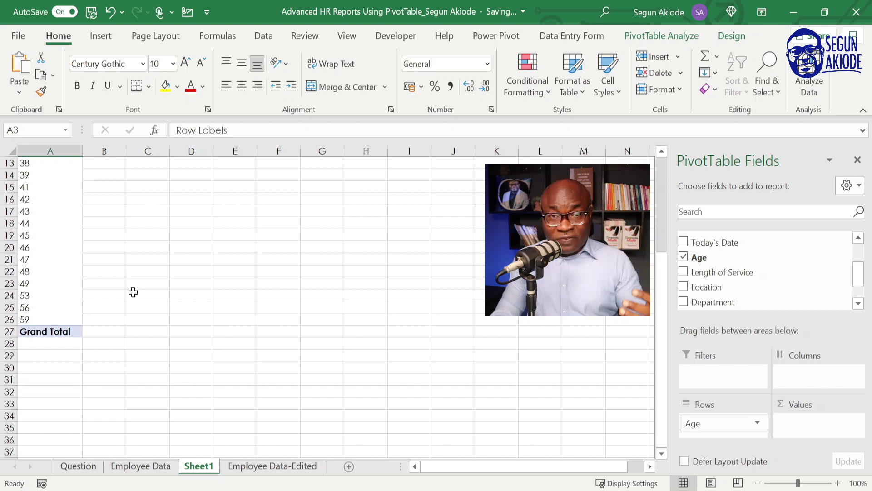
{"action": "scroll", "coordinate": [133, 292], "scroll_direction": "up", "scroll_amount": 4}
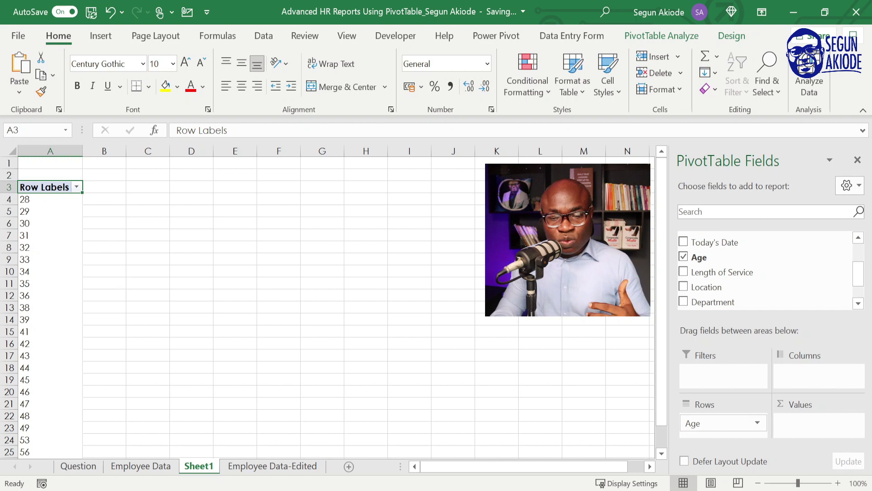
{"action": "scroll", "coordinate": [774, 291], "scroll_direction": "up", "scroll_amount": 2}
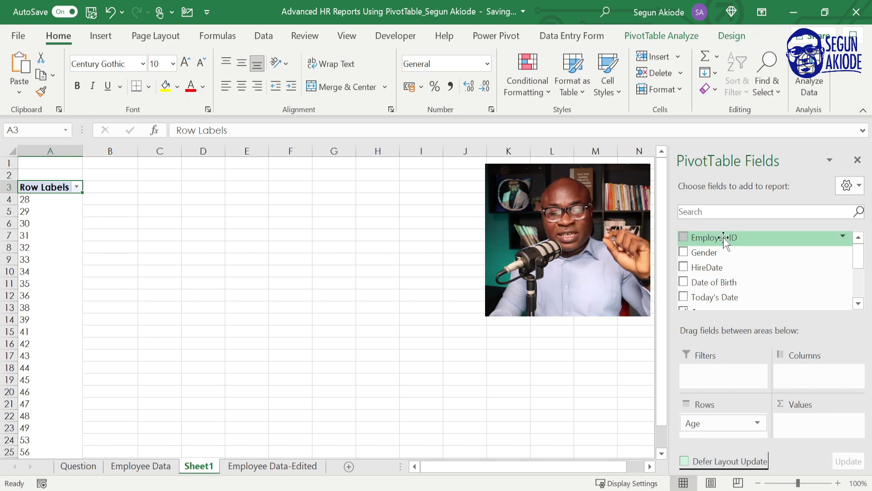
{"action": "left_click_drag", "start_coordinate": [723, 237], "coordinate": [811, 431]}
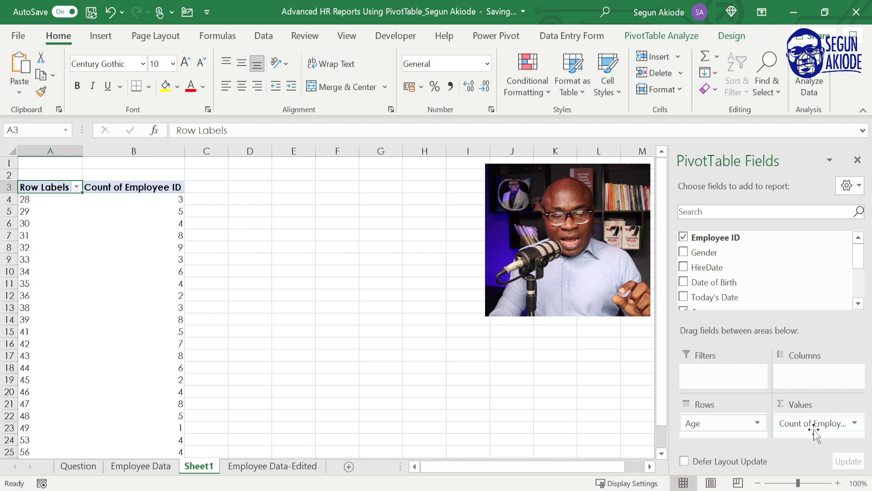
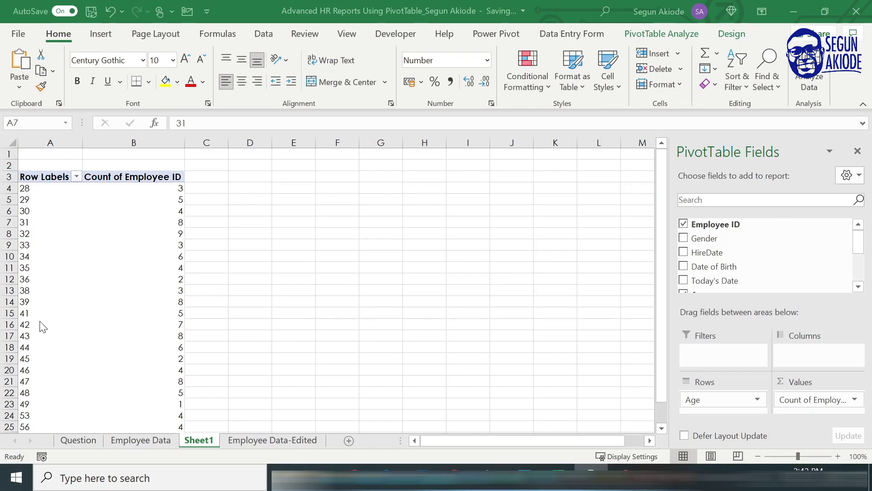
- Group the PivotTable's Age row labels from 28 to 59 in intervals of 10
{"action": "left_click", "coordinate": [34, 223]}
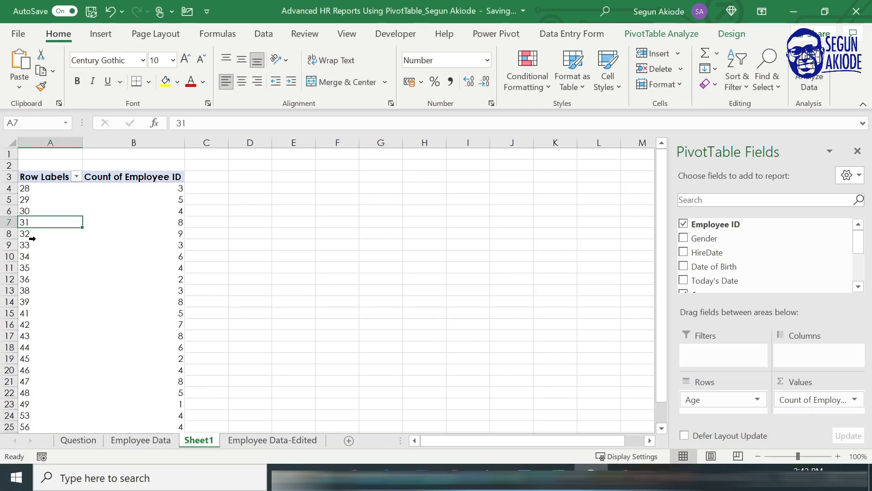
{"action": "right_click", "coordinate": [46, 218]}
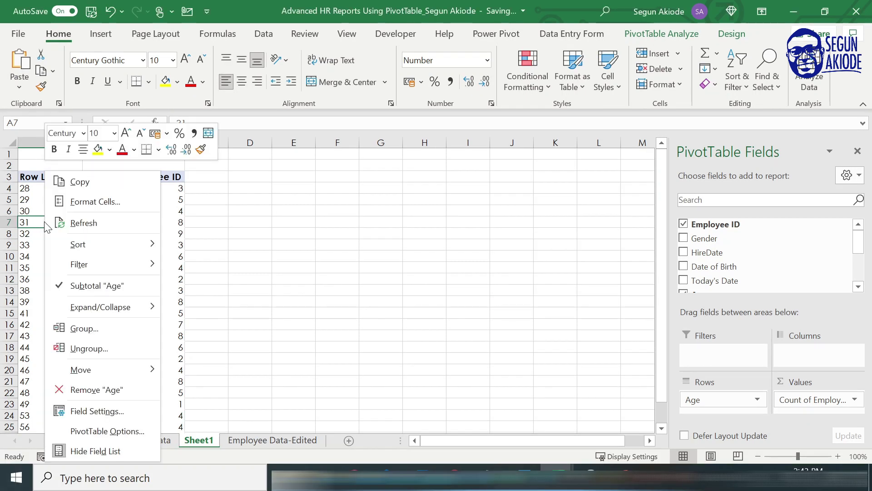
{"action": "left_click", "coordinate": [134, 331]}
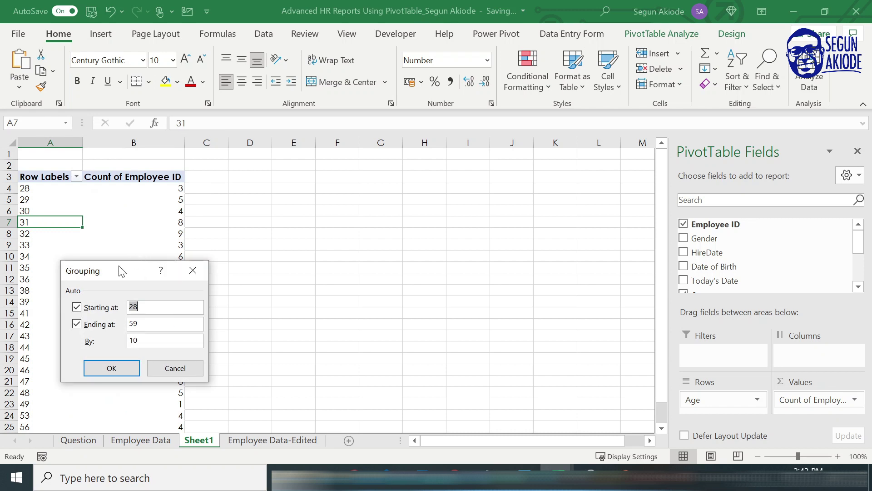
{"action": "left_click_drag", "start_coordinate": [119, 272], "coordinate": [228, 246]}
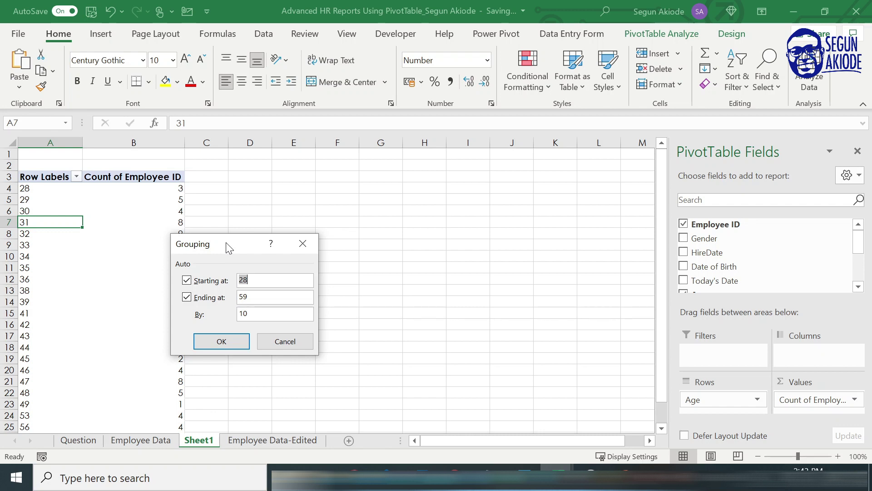
{"action": "left_click", "coordinate": [221, 341]}
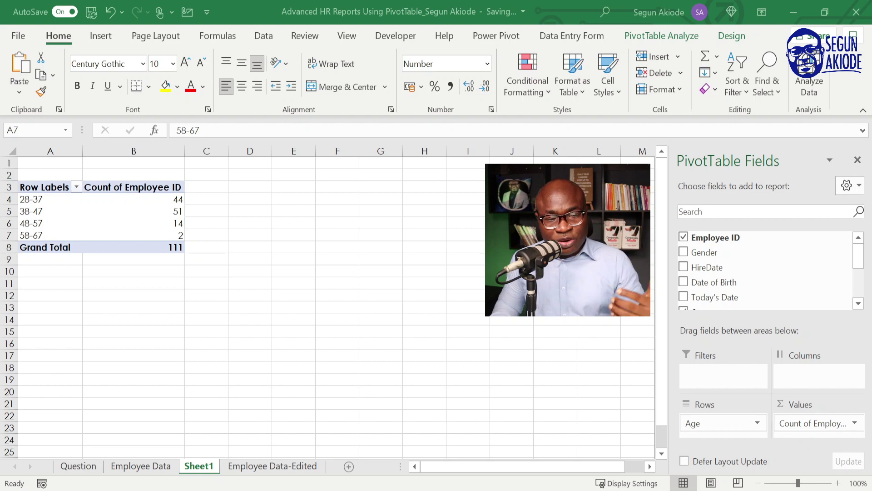
- Insert a clustered column PivotChart of the age group counts and place it beside the PivotTable
{"action": "left_click", "coordinate": [133, 212]}
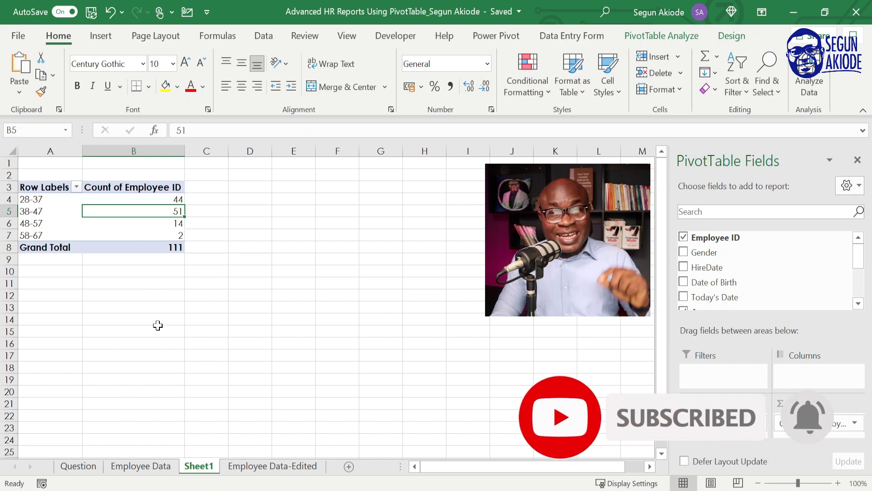
{"action": "left_click", "coordinate": [661, 36]}
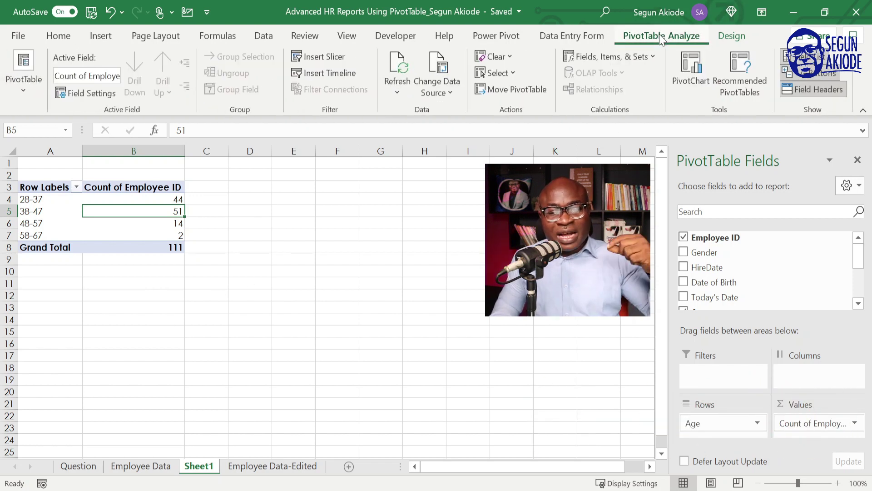
{"action": "left_click", "coordinate": [690, 80]}
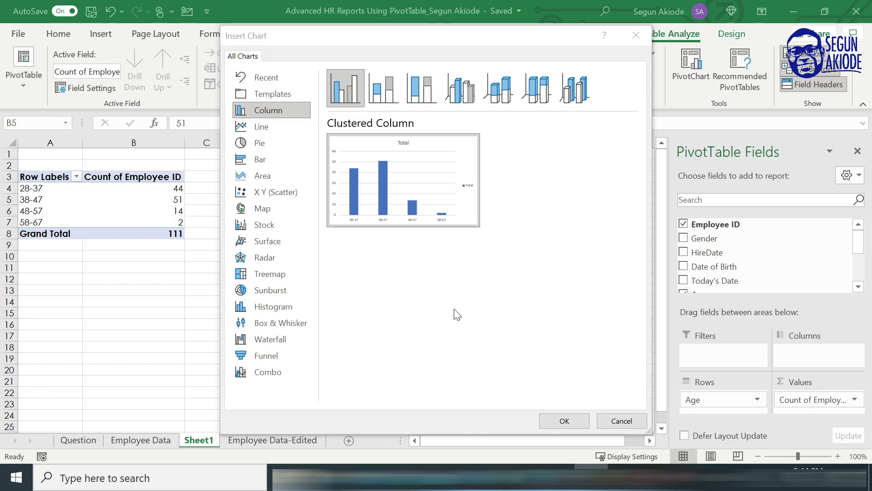
{"action": "left_click", "coordinate": [562, 419]}
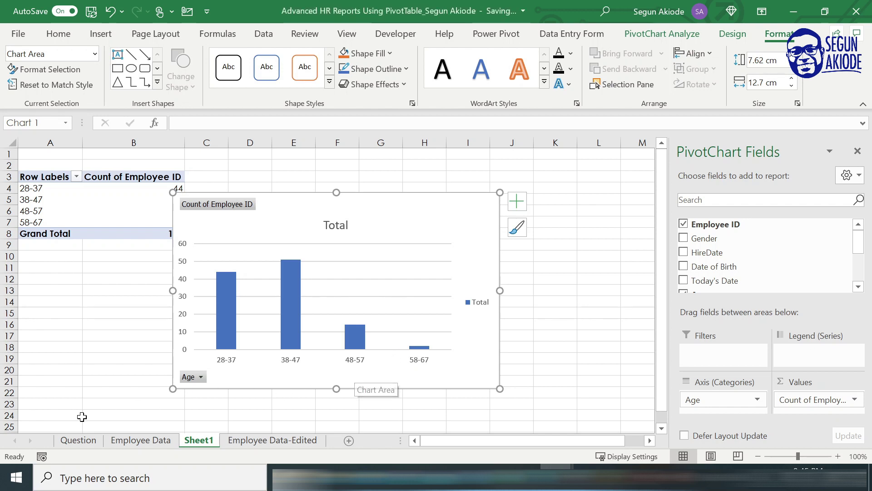
{"action": "left_click_drag", "start_coordinate": [285, 198], "coordinate": [313, 182]}
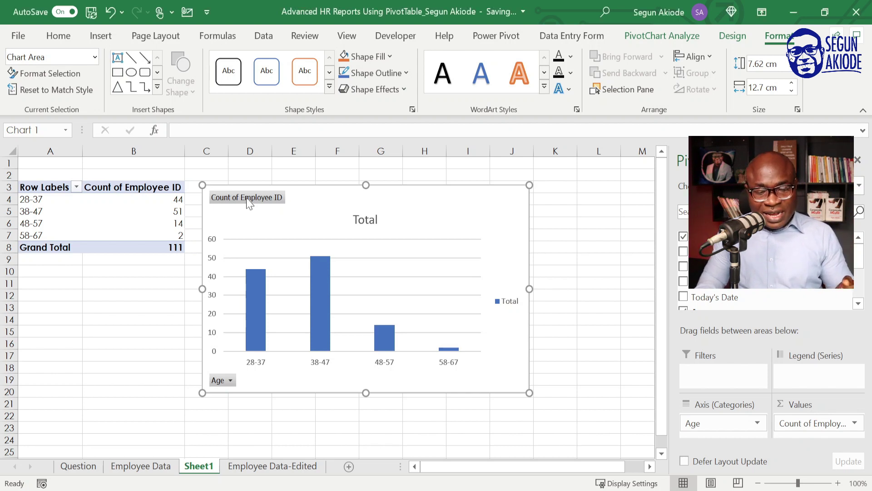
- Hide all field buttons on the age chart and delete its legend
{"action": "right_click", "coordinate": [245, 197]}
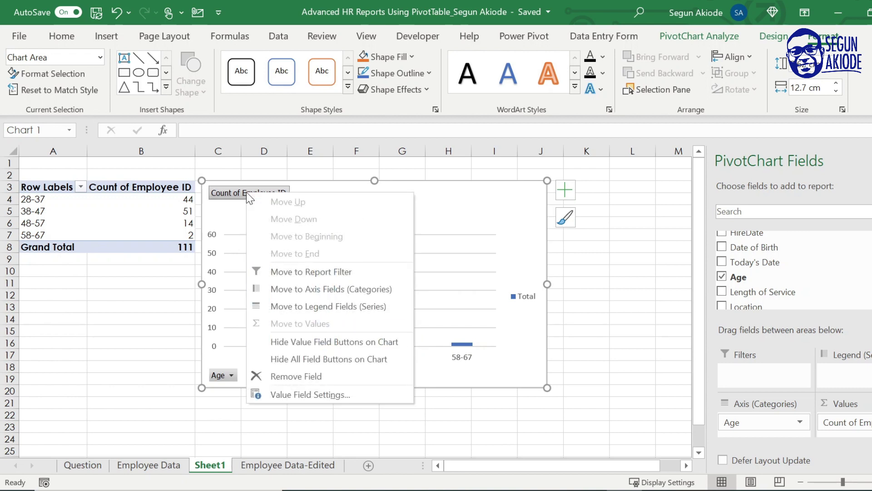
{"action": "left_click", "coordinate": [304, 363]}
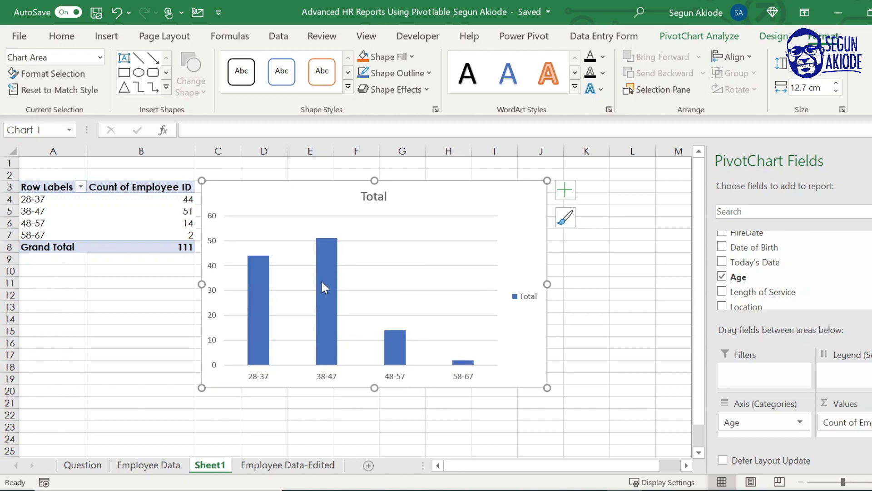
{"action": "left_click", "coordinate": [528, 298]}
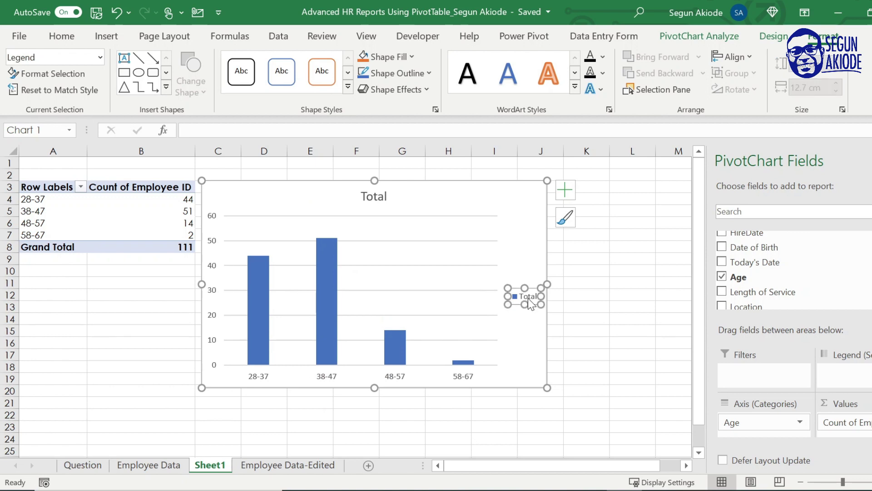
{"action": "key", "text": "Delete"}
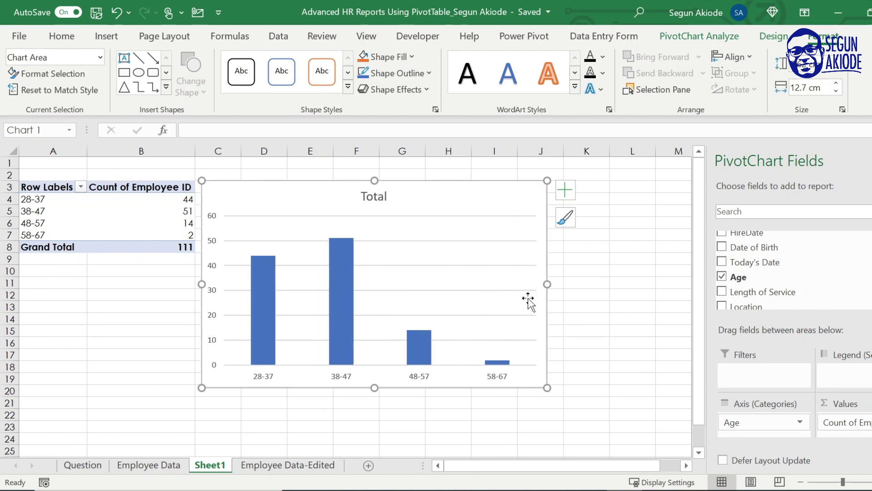
- Change the chart title to "Workfroce Age Distribution" and move the chart up slightly beside the PivotTable
{"action": "left_click", "coordinate": [372, 198]}
{"action": "left_click", "coordinate": [368, 202]}
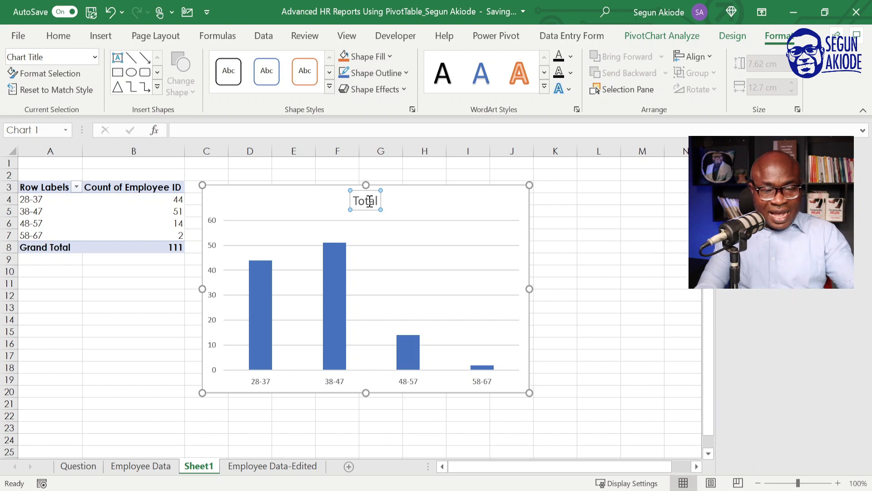
{"action": "key", "text": "ctrl+a"}
{"action": "key", "text": "BackSpace"}
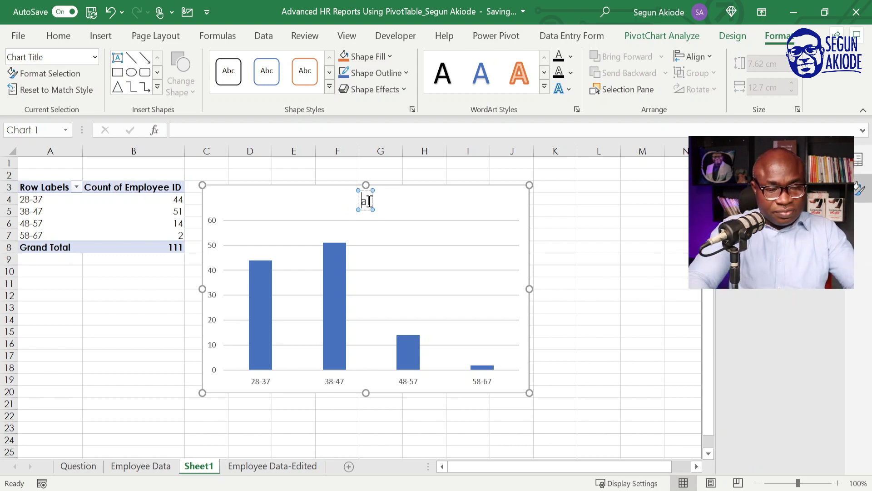
{"action": "type", "text": "Workforc"}
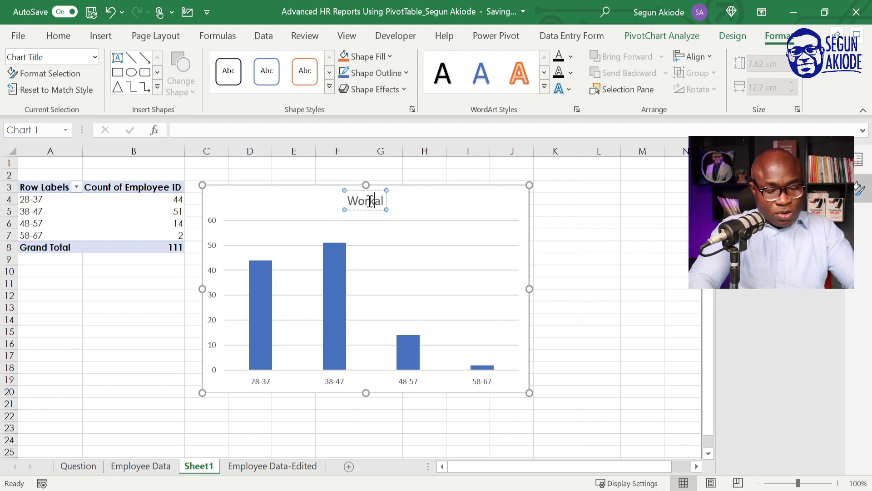
{"action": "type", "text": "e Agw"}
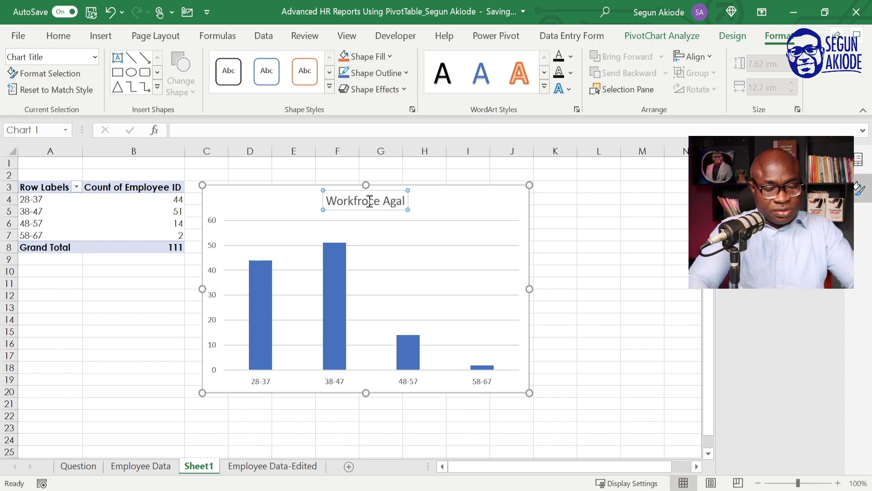
{"action": "key", "text": "BackSpace"}
{"action": "type", "text": "e Distr"}
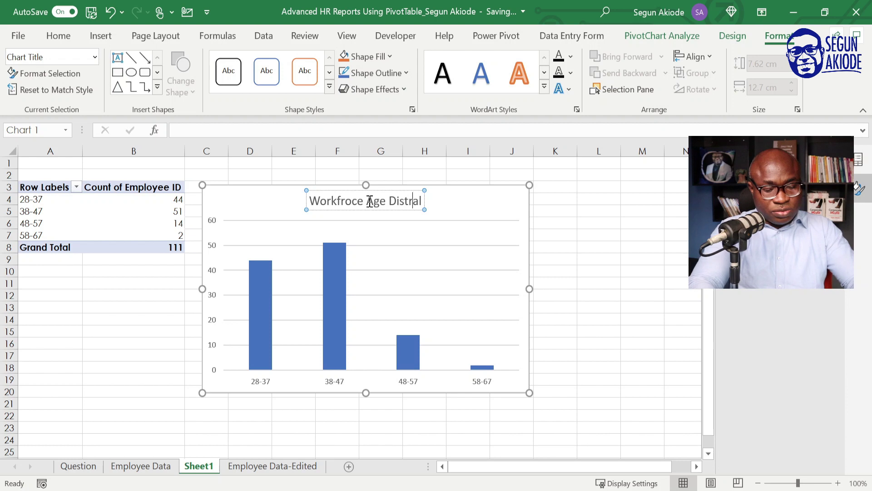
{"action": "type", "text": "ibution"}
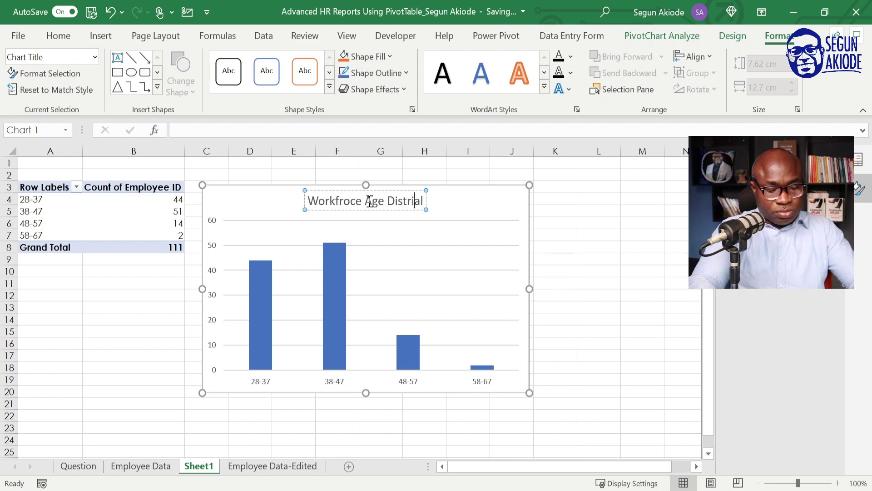
{"action": "key", "text": "Delete"}
{"action": "key", "text": "Delete"}
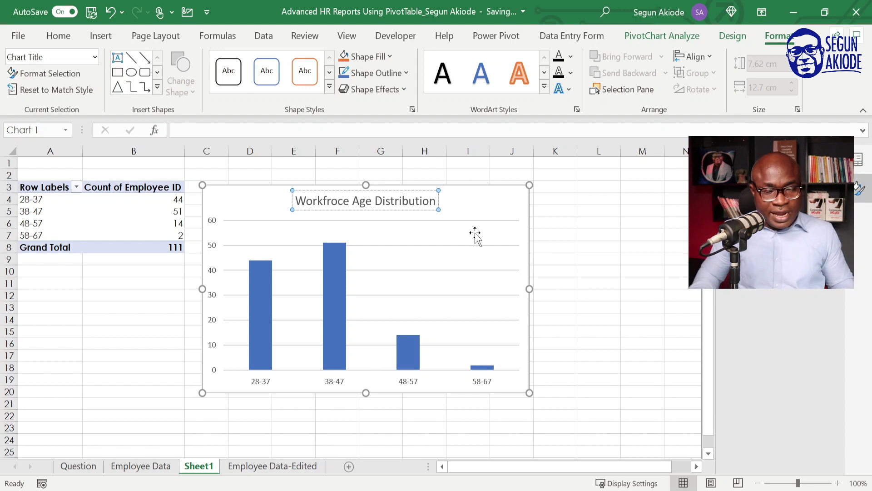
{"action": "left_click", "coordinate": [493, 206]}
{"action": "left_click_drag", "start_coordinate": [493, 206], "coordinate": [496, 192]}
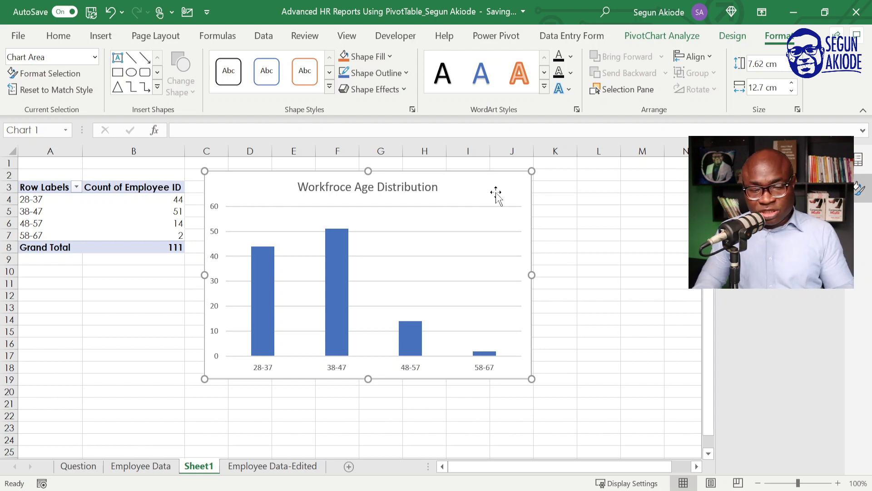
- Regroup the PivotTable's age row labels in intervals of 5
{"action": "left_click", "coordinate": [50, 211]}
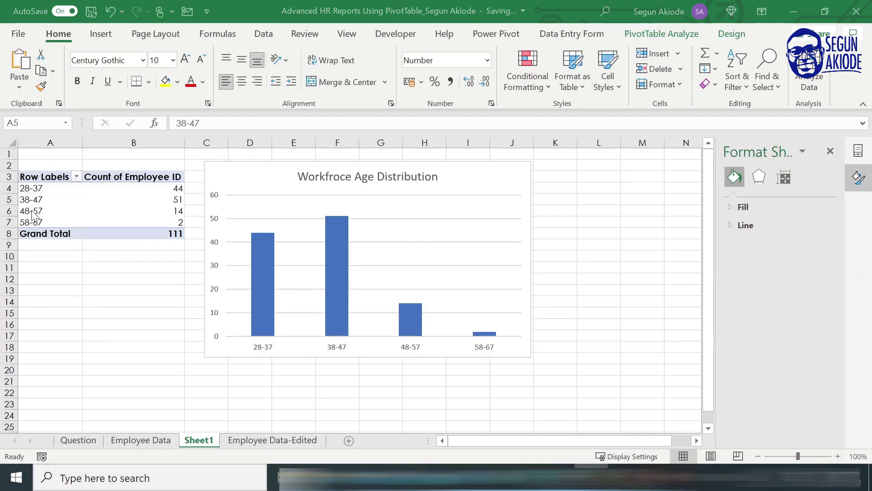
{"action": "left_click", "coordinate": [46, 204]}
{"action": "right_click", "coordinate": [49, 206]}
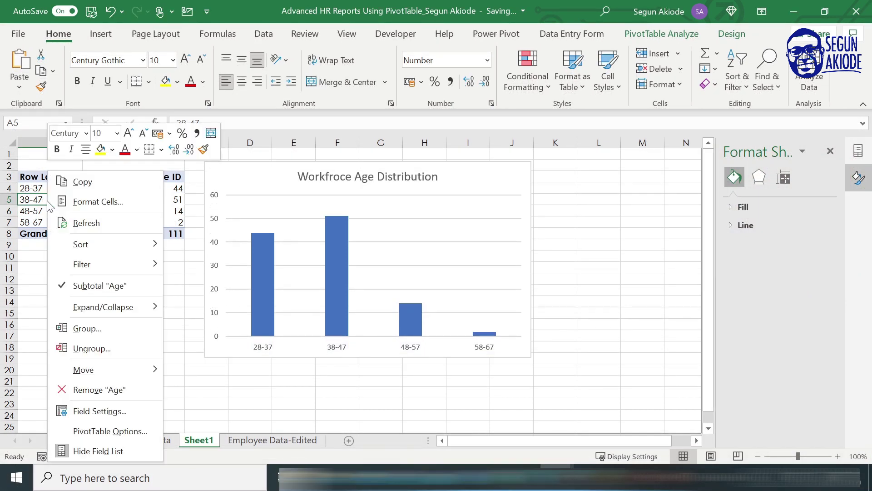
{"action": "left_click", "coordinate": [110, 327]}
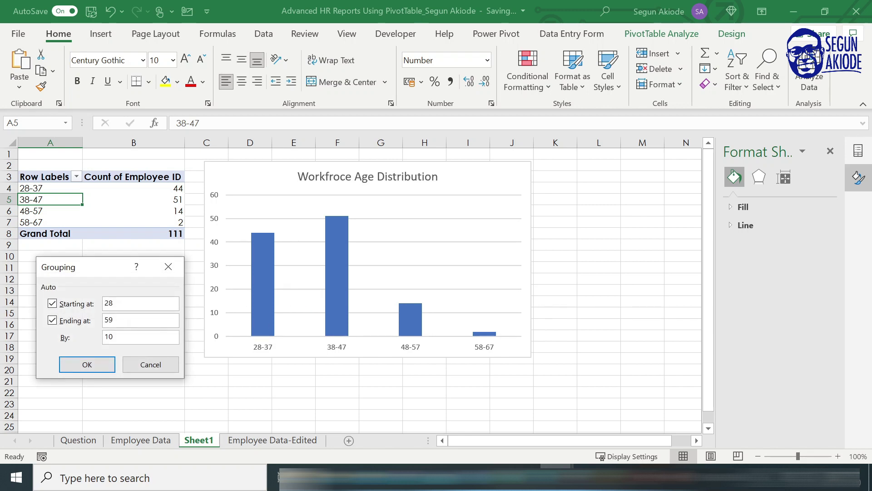
{"action": "key", "text": "BackSpace"}
{"action": "key", "text": "BackSpace"}
{"action": "type", "text": "5"}
{"action": "left_click", "coordinate": [89, 365]}
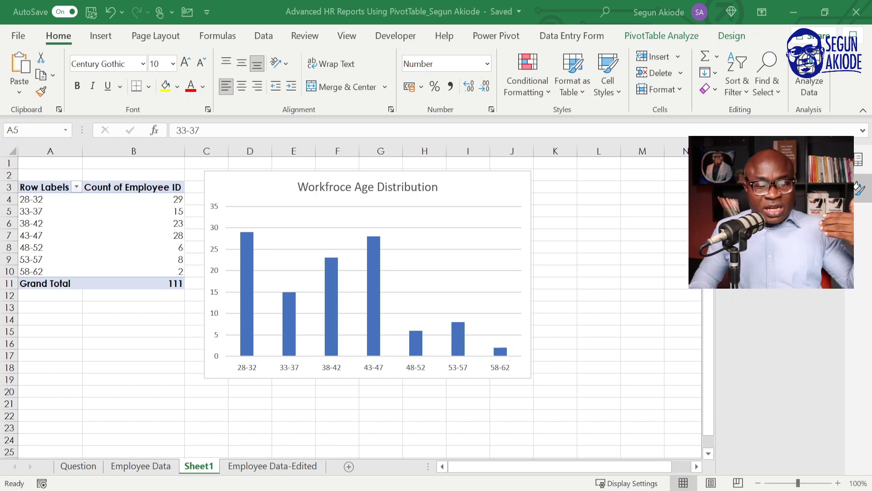
- Rename the worksheet holding the age PivotTable and chart as Age
{"action": "left_click", "coordinate": [194, 471]}
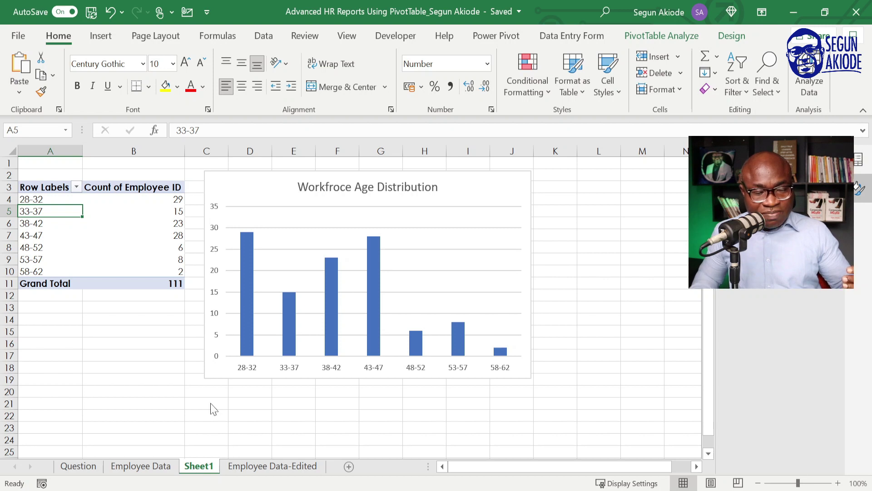
{"action": "type", "text": "Age"}
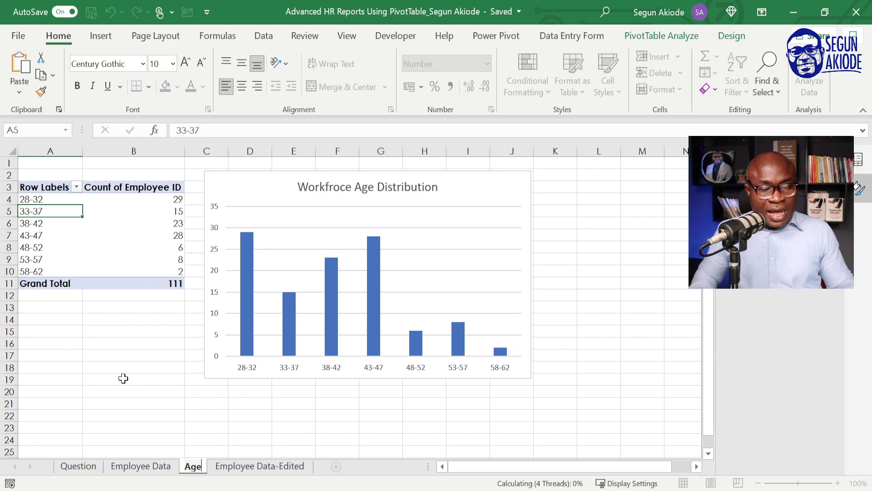
{"action": "left_click", "coordinate": [121, 378]}
- Duplicate the Age worksheet directly after itself and name the copy Gender
{"action": "left_click_drag", "start_coordinate": [214, 469], "coordinate": [220, 471]}
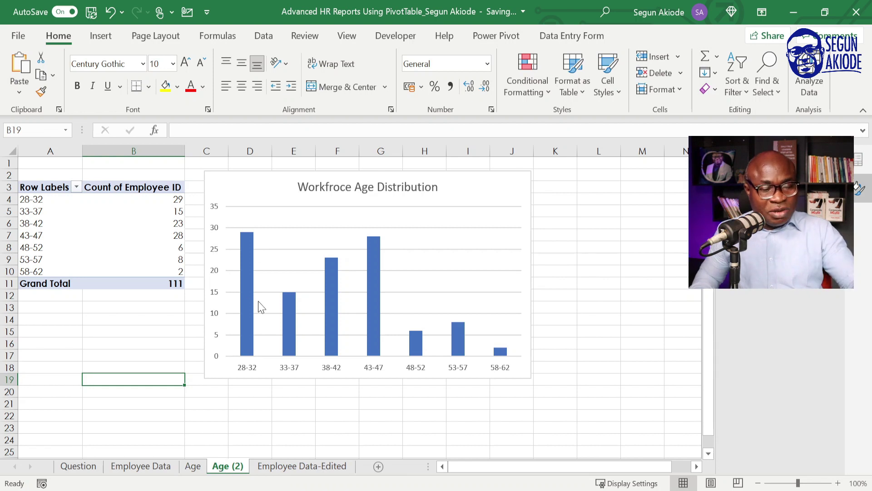
{"action": "key", "text": "alt+h"}
{"action": "type", "text": "or"}
{"action": "type", "text": "Gender"}
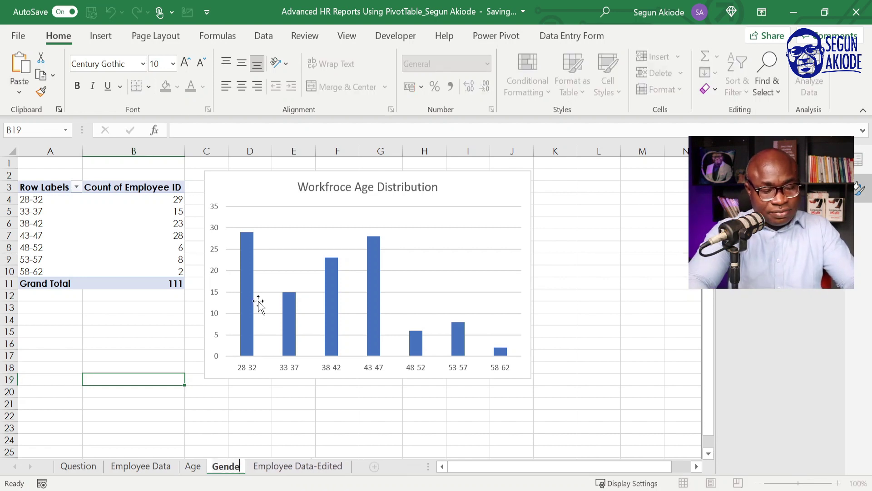
{"action": "left_click", "coordinate": [157, 391]}
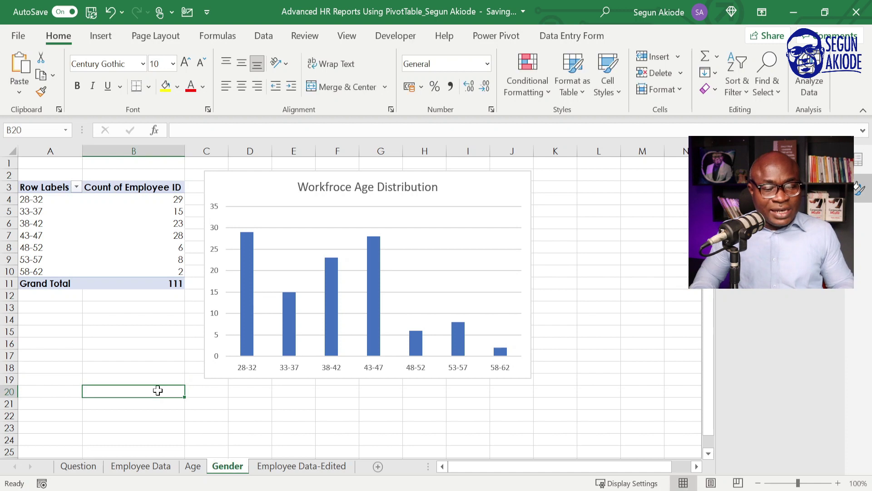
- Replace Age with Gender as the row field of the PivotTable on the Gender sheet
{"action": "left_click", "coordinate": [98, 226]}
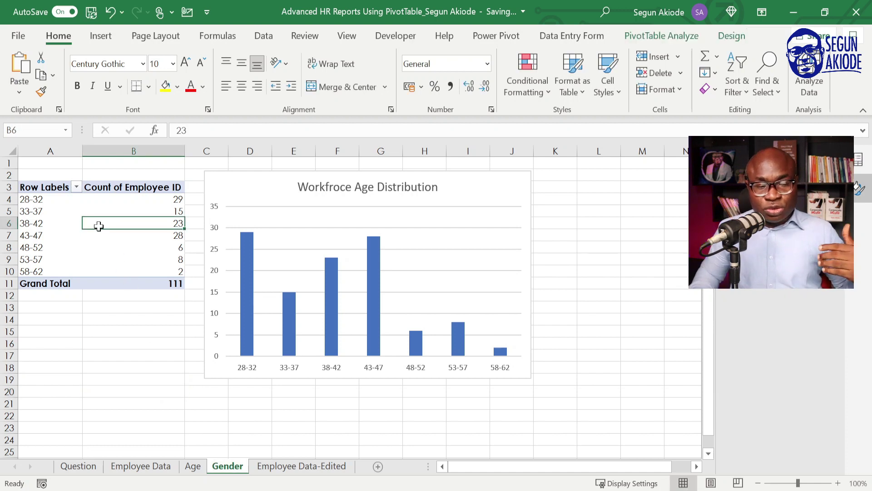
{"action": "left_click", "coordinate": [51, 224]}
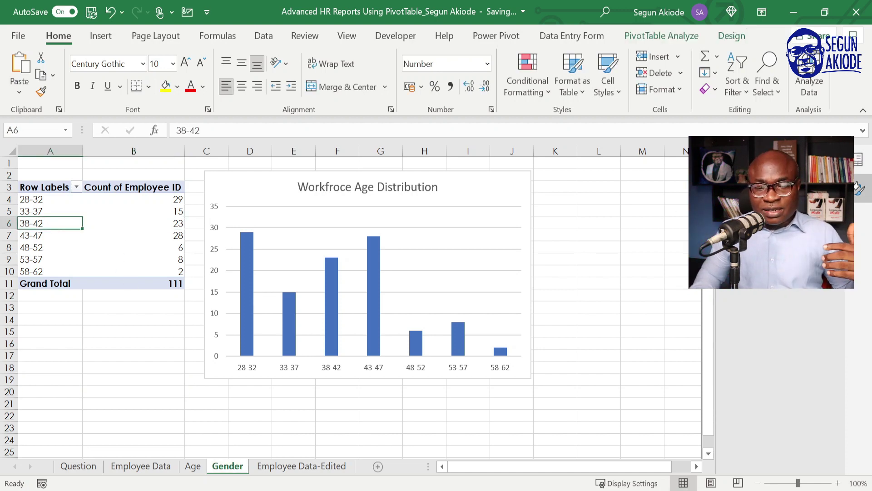
{"action": "left_click", "coordinate": [858, 159]}
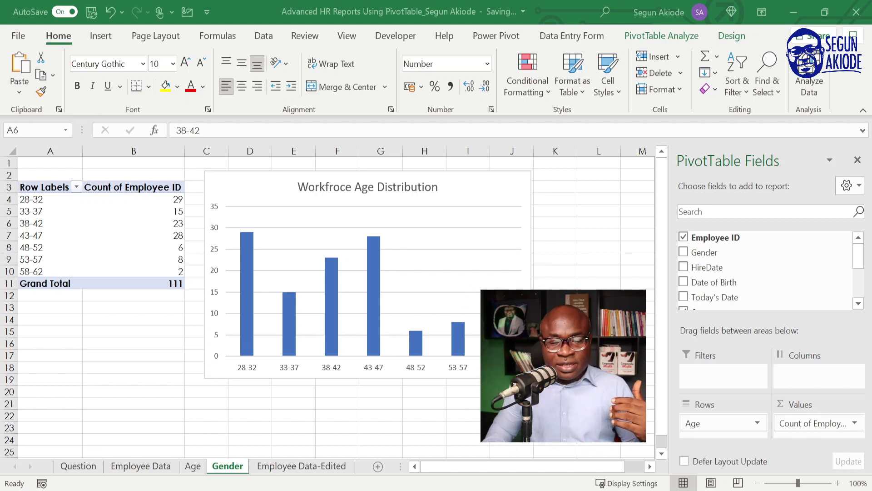
{"action": "left_click_drag", "start_coordinate": [717, 423], "coordinate": [772, 300]}
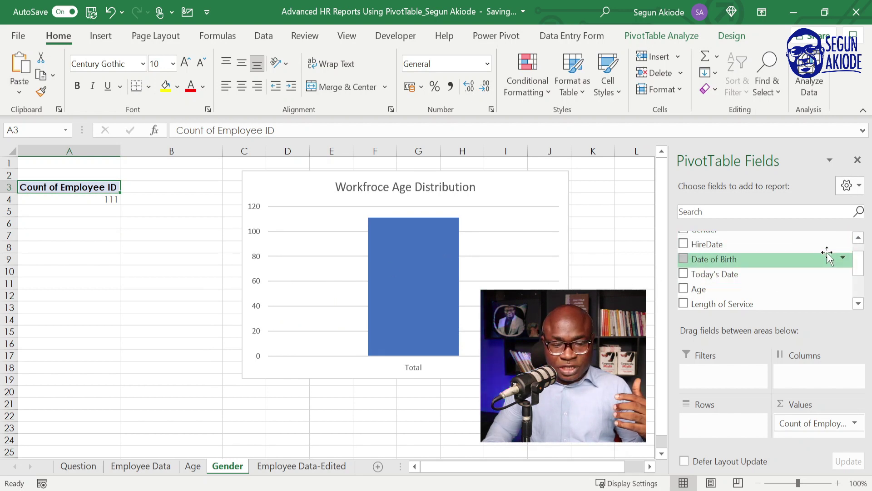
{"action": "left_click", "coordinate": [859, 237]}
{"action": "left_click_drag", "start_coordinate": [706, 253], "coordinate": [699, 421]}
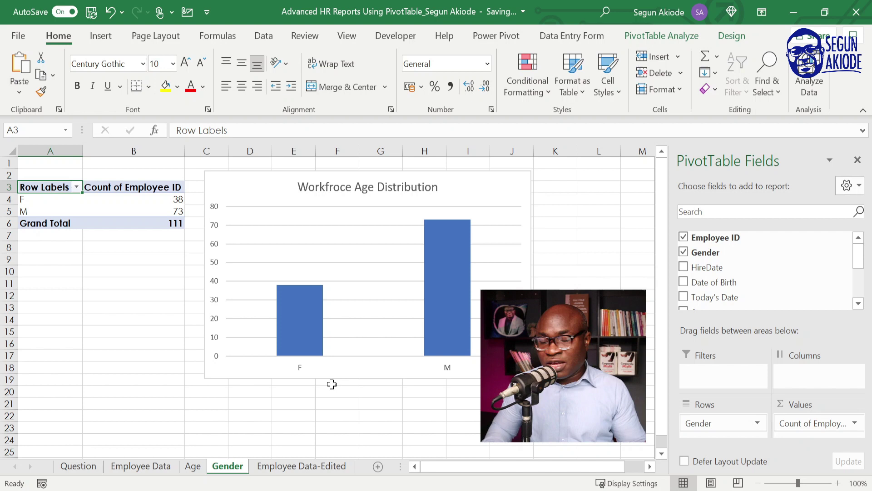
- Change the PivotChart on the Gender sheet to a Doughnut chart
{"action": "left_click", "coordinate": [252, 186]}
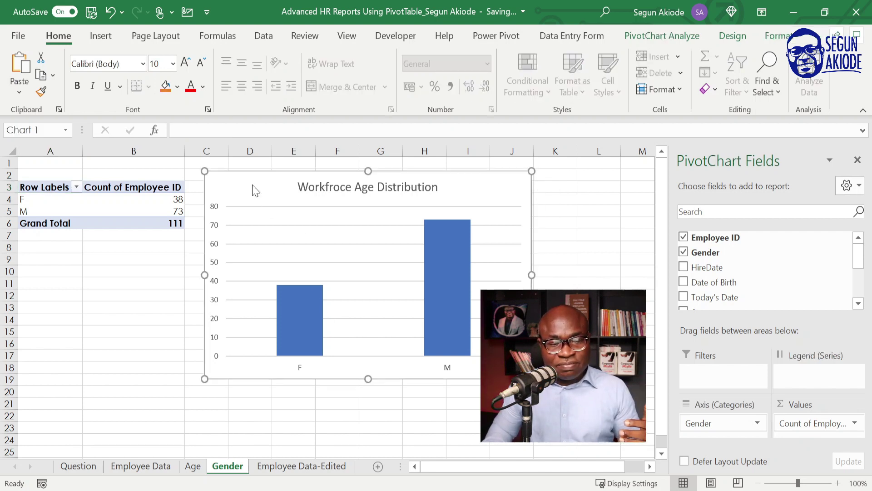
{"action": "right_click", "coordinate": [303, 215]}
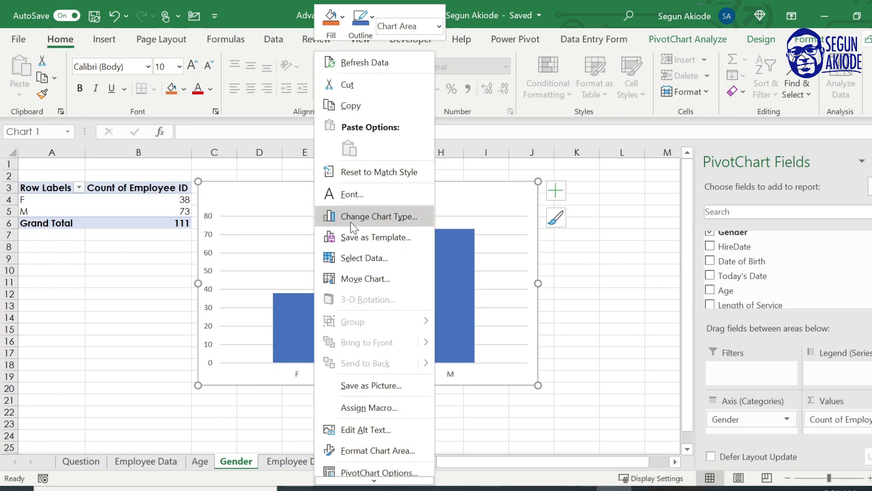
{"action": "left_click", "coordinate": [365, 217]}
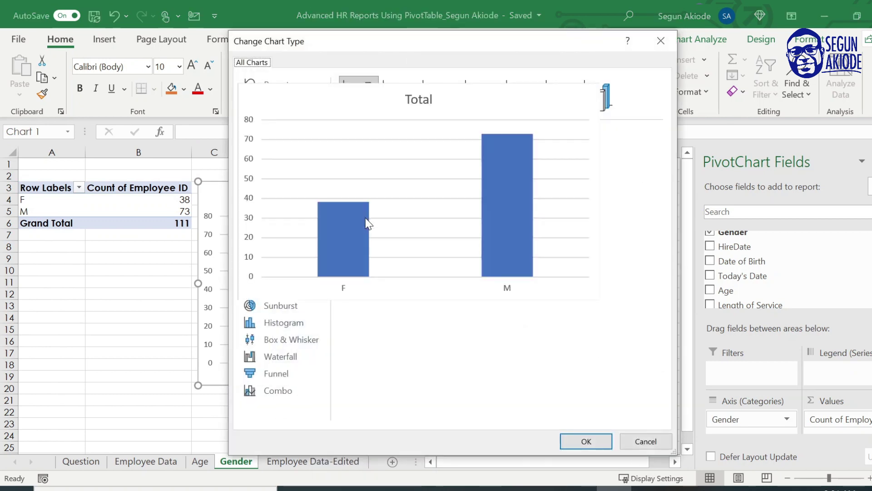
{"action": "left_click", "coordinate": [269, 152]}
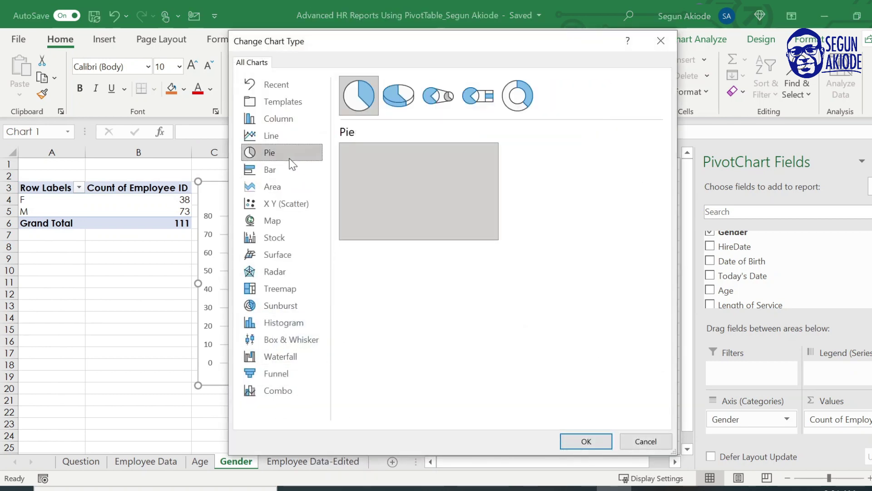
{"action": "mouse_move", "coordinate": [362, 167]}
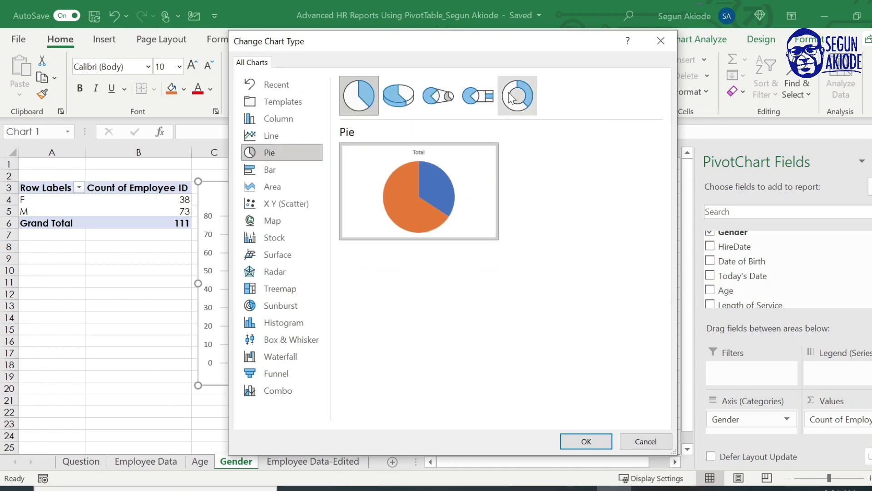
{"action": "left_click", "coordinate": [518, 104]}
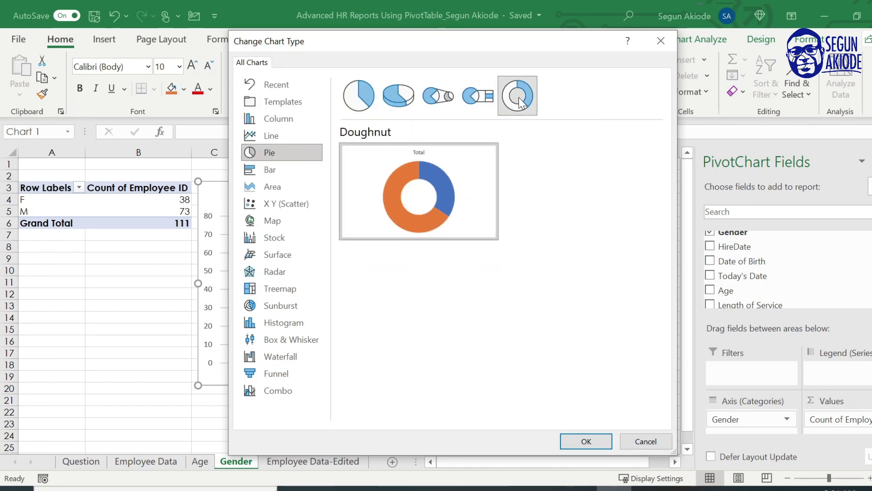
{"action": "left_click", "coordinate": [583, 440]}
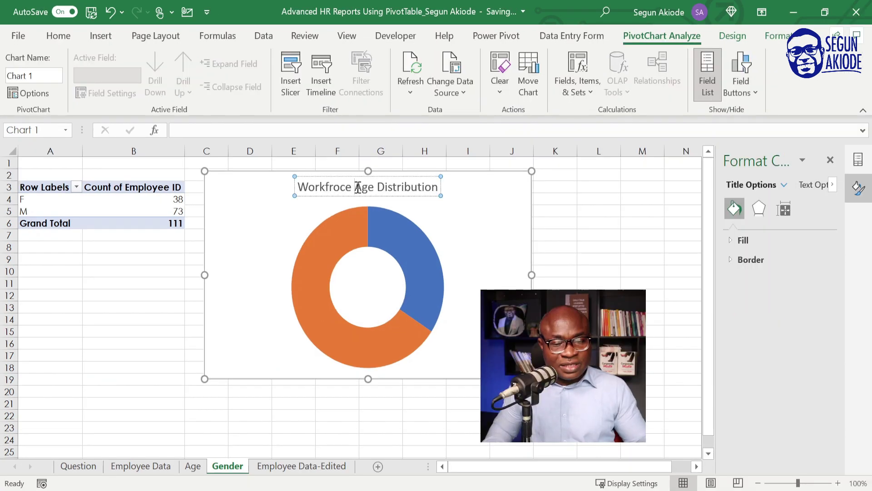
- Replace the word Age with Gender in the doughnut chart's title
{"action": "type", "text": "Gender"}
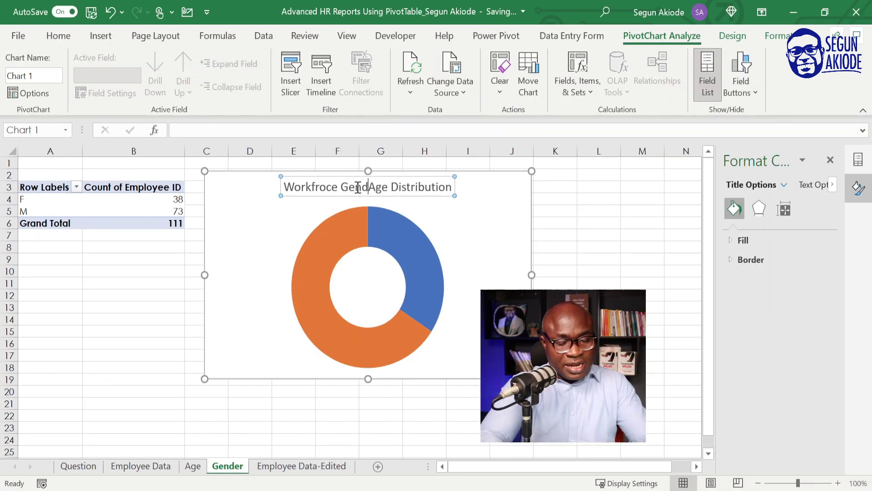
{"action": "key", "text": "Delete"}
{"action": "key", "text": "Delete"}
{"action": "key", "text": "Delete"}
{"action": "key", "text": "Delete"}
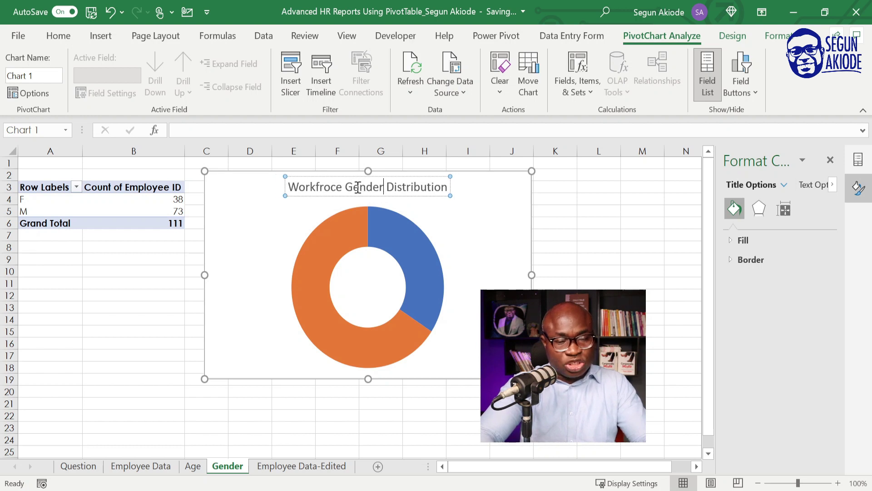
{"action": "left_click", "coordinate": [512, 175]}
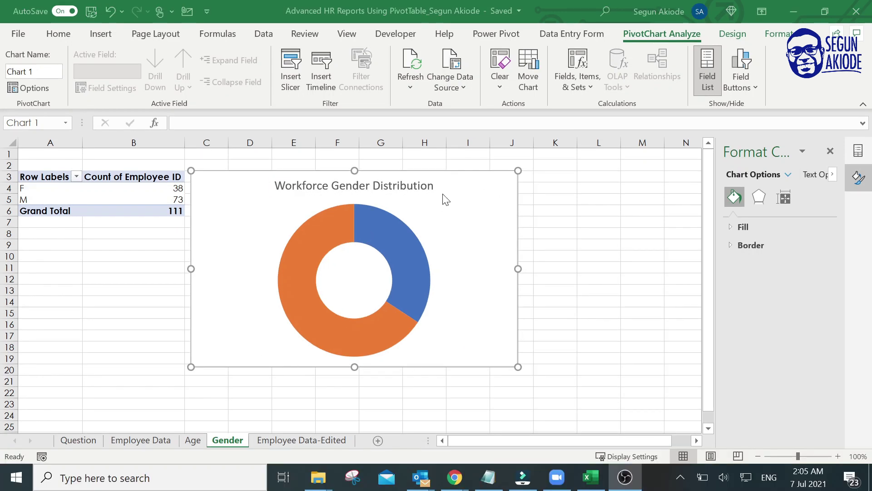
- Add a legend to the gender doughnut chart
{"action": "left_click", "coordinate": [445, 199]}
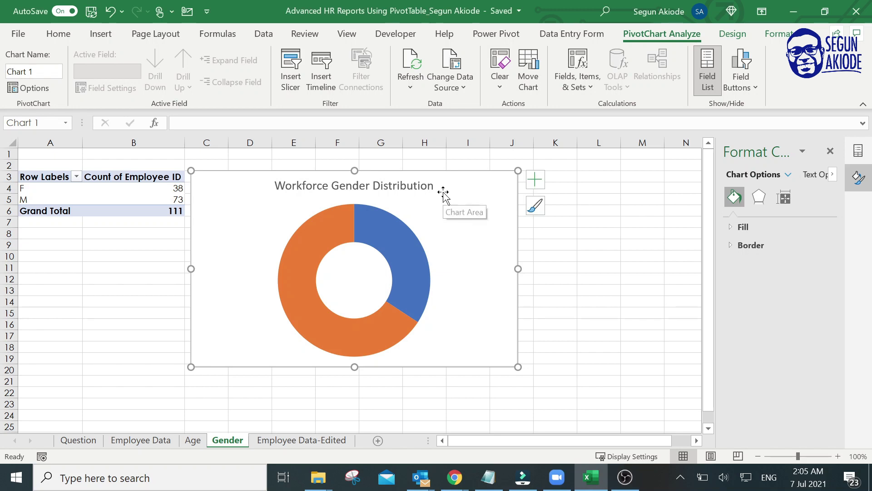
{"action": "left_click", "coordinate": [535, 182]}
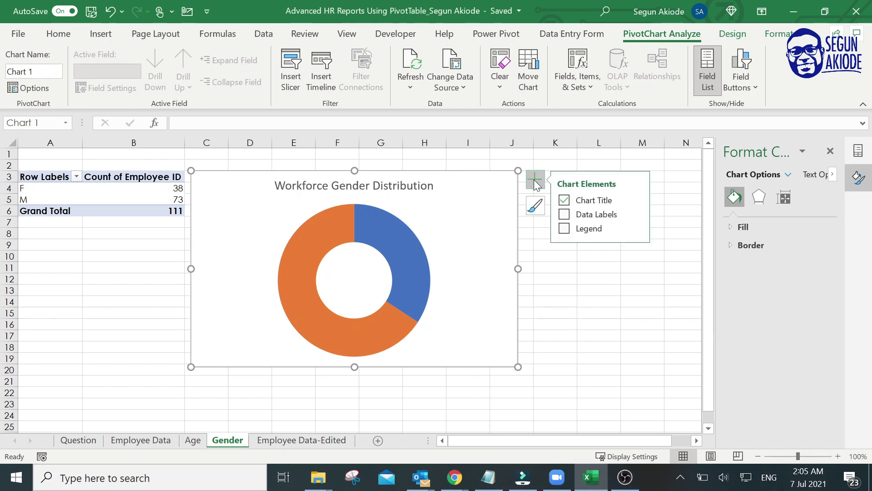
{"action": "left_click", "coordinate": [564, 228]}
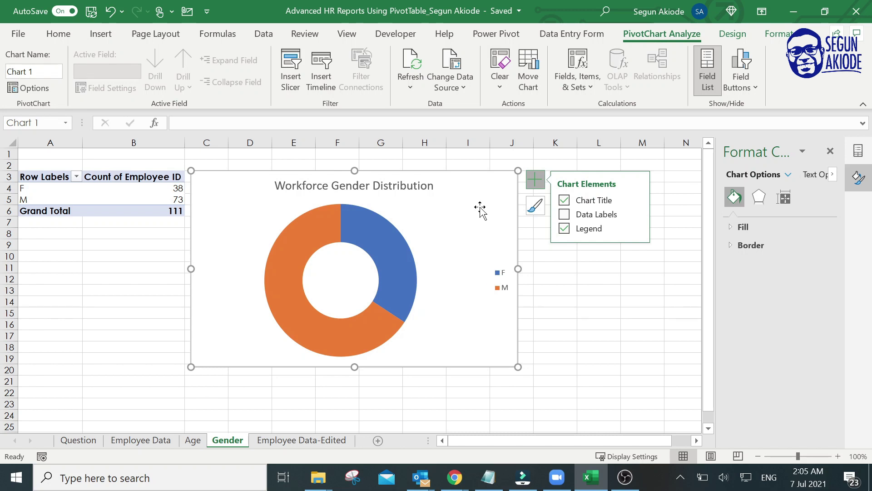
{"action": "left_click", "coordinate": [571, 313]}
{"action": "left_click", "coordinate": [478, 198]}
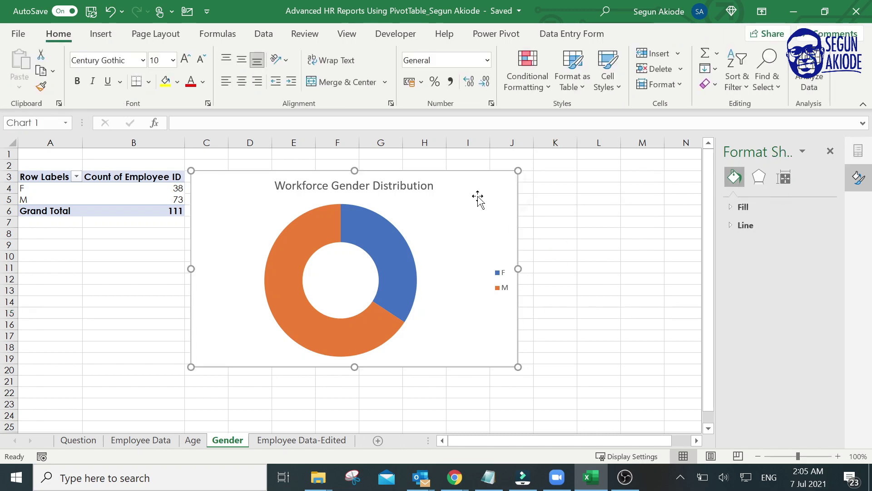
- Apply the quick layout that puts category names and percentages on the doughnut slices, without a legend
{"action": "left_click", "coordinate": [729, 37]}
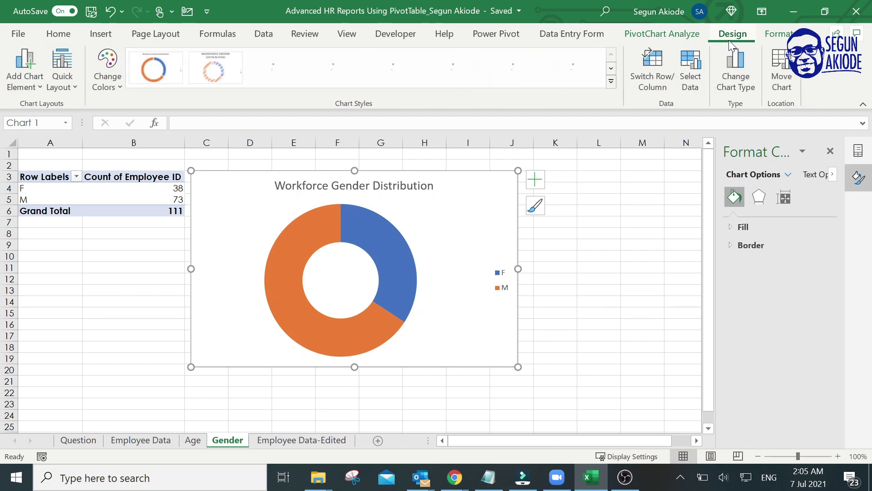
{"action": "left_click", "coordinate": [72, 80]}
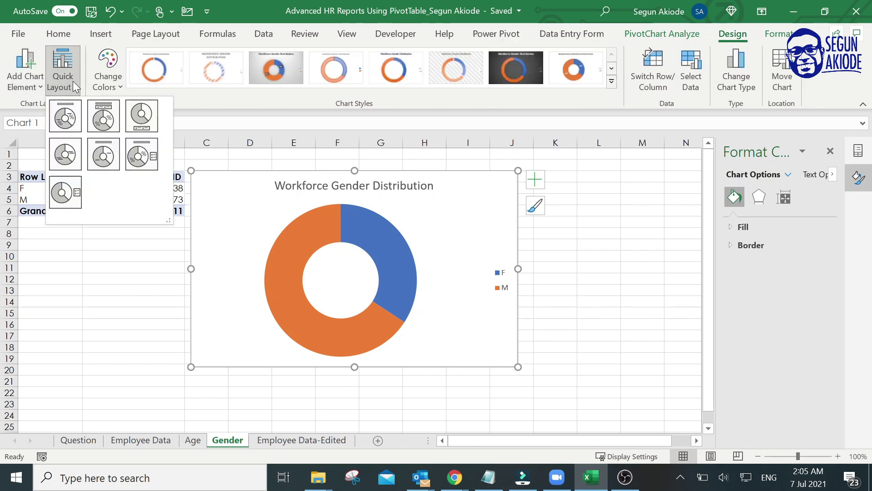
{"action": "left_click", "coordinate": [72, 112]}
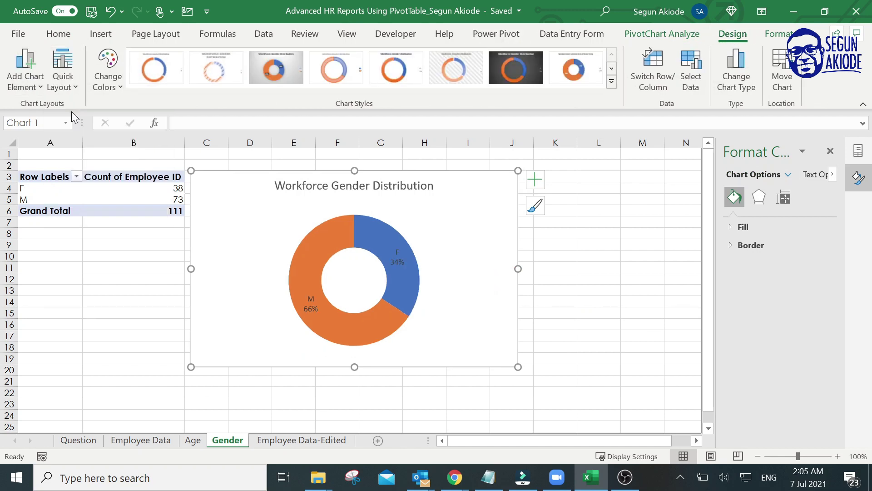
- Format the doughnut chart's data labels in bold white text
{"action": "left_click", "coordinate": [314, 302]}
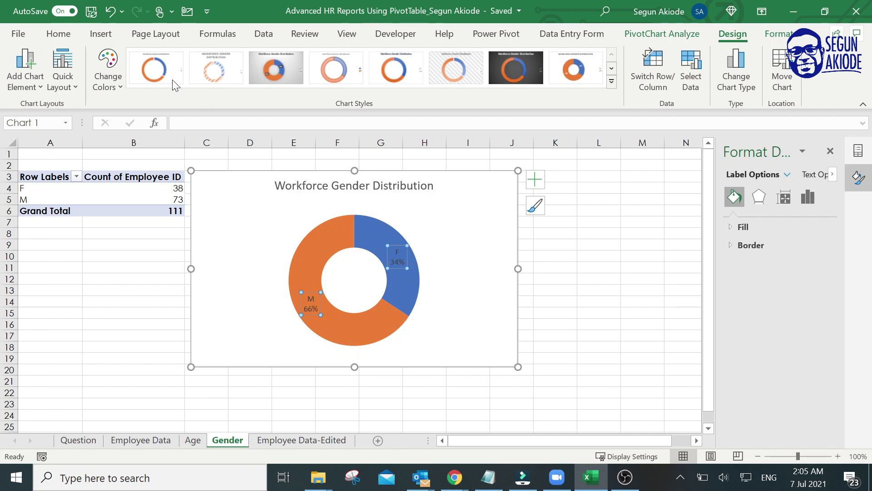
{"action": "left_click", "coordinate": [56, 34]}
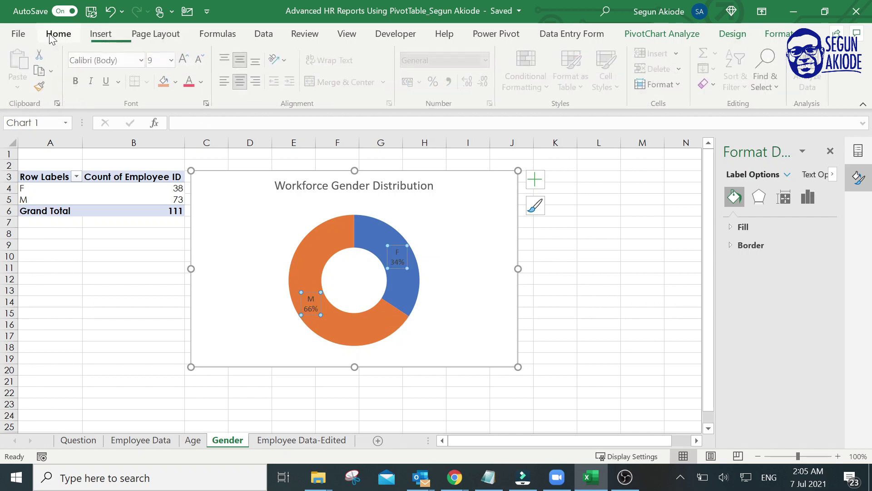
{"action": "left_click", "coordinate": [203, 81]}
{"action": "left_click", "coordinate": [189, 137]}
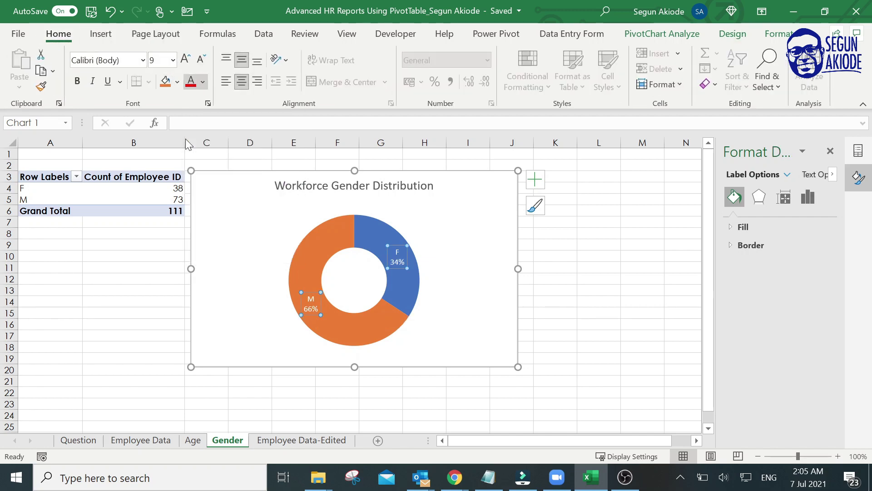
{"action": "left_click", "coordinate": [77, 81]}
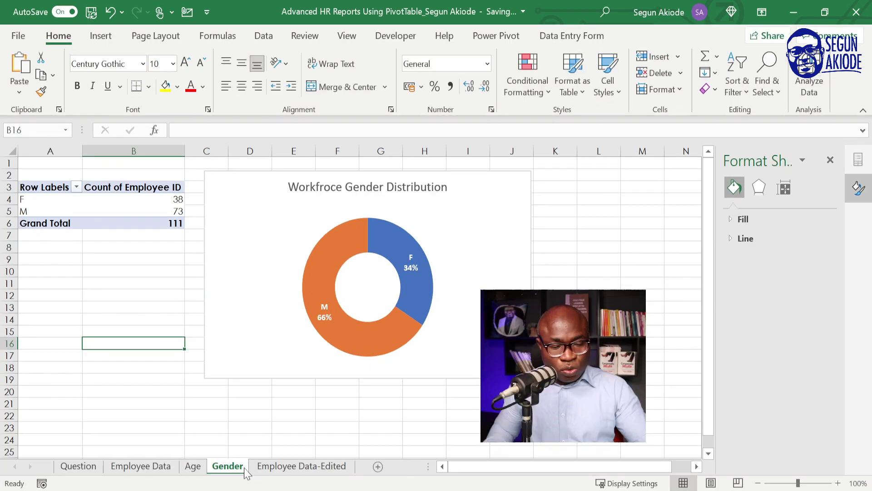
- Duplicate the Gender worksheet directly after itself and name the copy Length of service
{"action": "left_click_drag", "start_coordinate": [266, 473], "coordinate": [266, 472]}
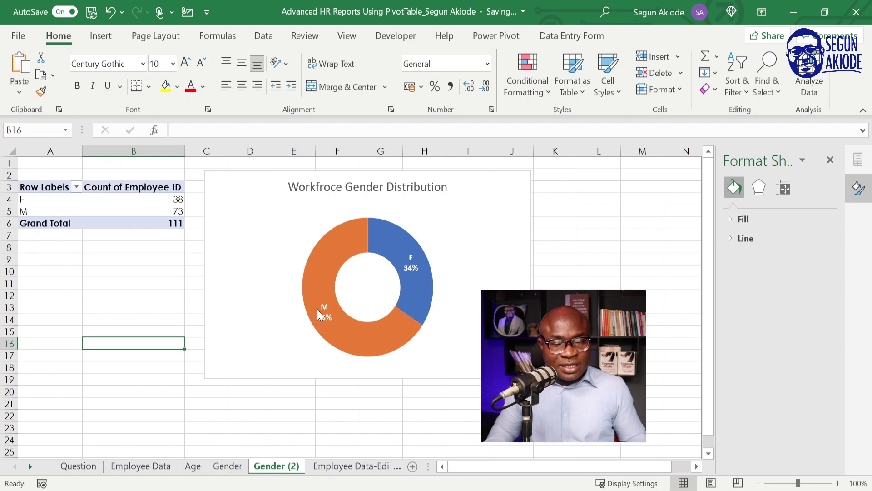
{"action": "key", "text": "alt+h"}
{"action": "type", "text": "or"}
{"action": "type", "text": "Le"}
{"action": "type", "text": "nth"}
{"action": "key", "text": "Return"}
{"action": "key", "text": "BackSpace"}
{"action": "key", "text": "BackSpace"}
{"action": "type", "text": "gth o"}
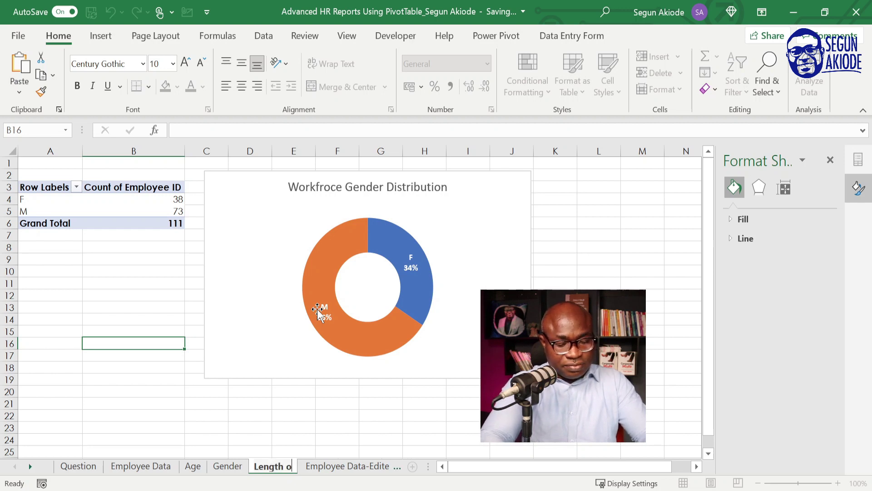
{"action": "type", "text": "f se"}
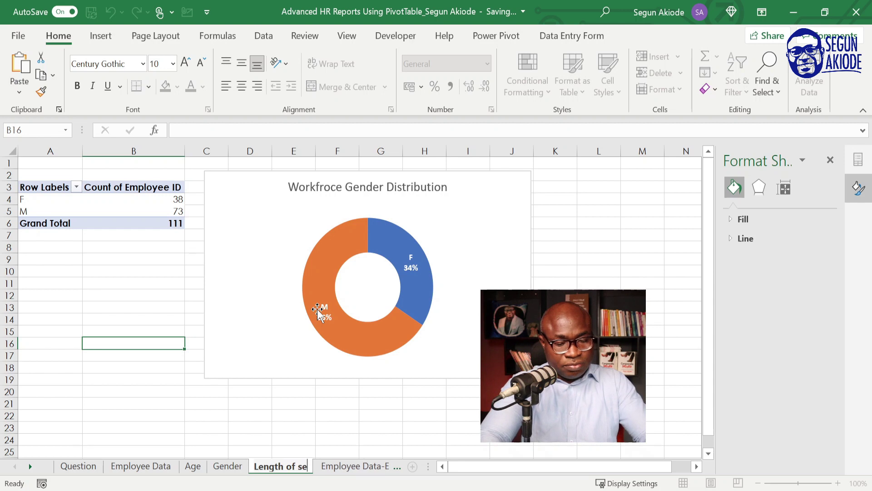
{"action": "type", "text": "rvice"}
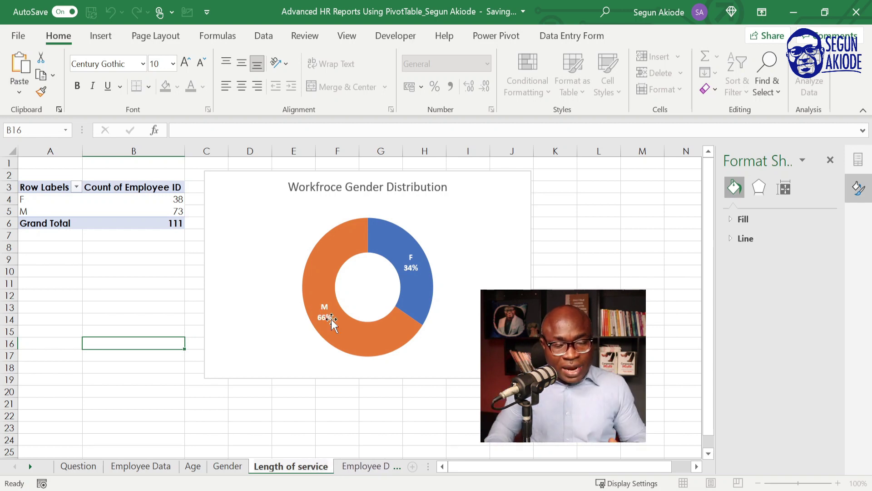
{"action": "left_click", "coordinate": [339, 416]}
- Replace Gender with Length of Service as the PivotTable's row field on the Length of service sheet
{"action": "left_click", "coordinate": [253, 211]}
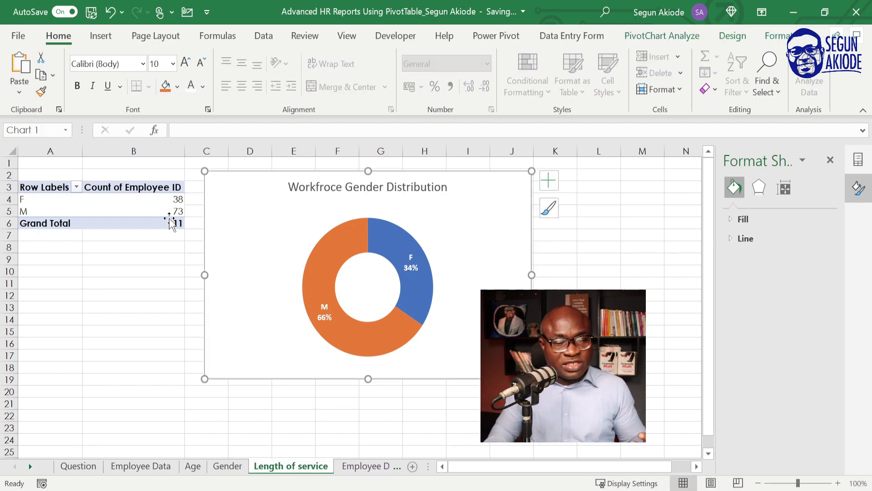
{"action": "left_click", "coordinate": [92, 208]}
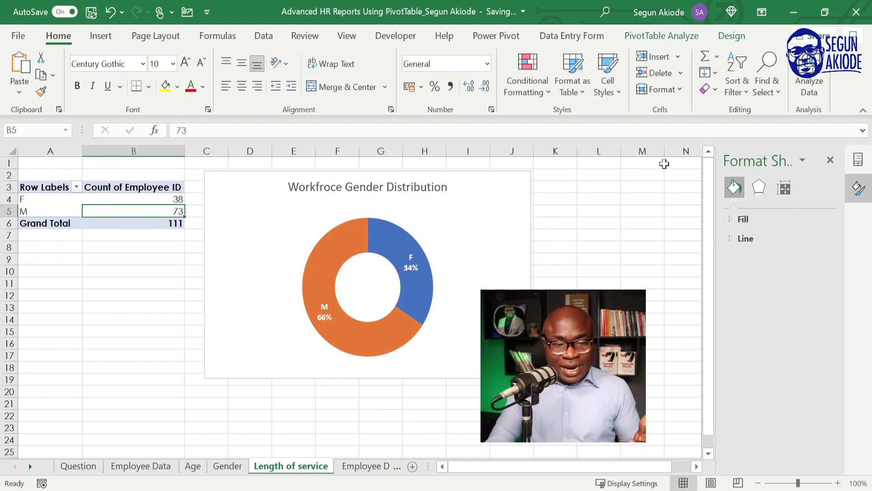
{"action": "left_click", "coordinate": [830, 160]}
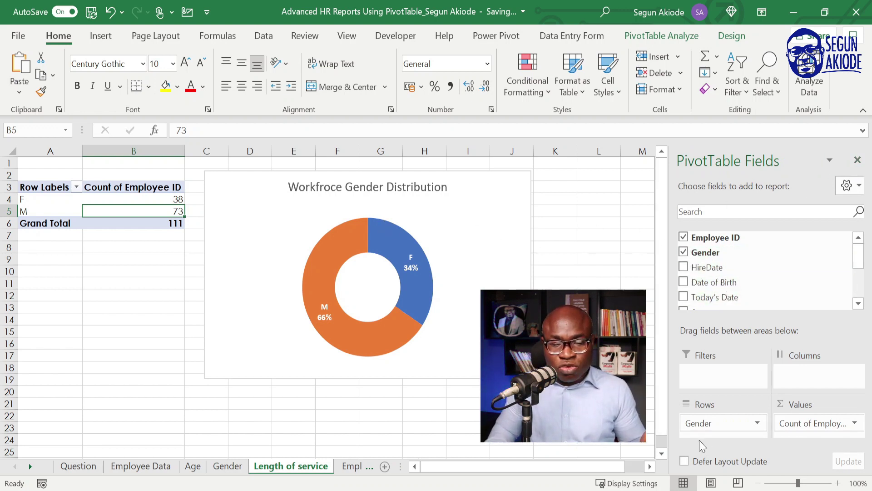
{"action": "left_click_drag", "start_coordinate": [704, 423], "coordinate": [762, 319]}
{"action": "scroll", "coordinate": [736, 300], "scroll_direction": "down", "scroll_amount": 3}
{"action": "left_click_drag", "start_coordinate": [714, 282], "coordinate": [726, 428]}
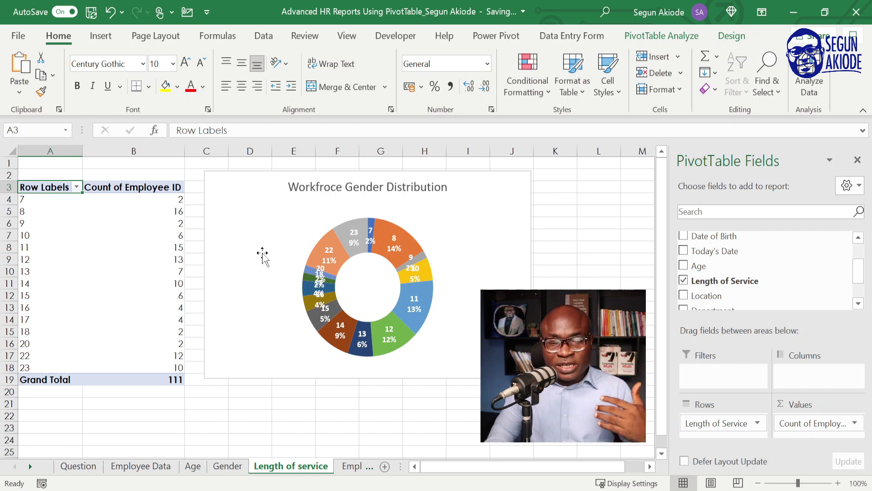
- Group the PivotTable's length of service row labels from 7 to 23 in intervals of 5
{"action": "left_click", "coordinate": [48, 225]}
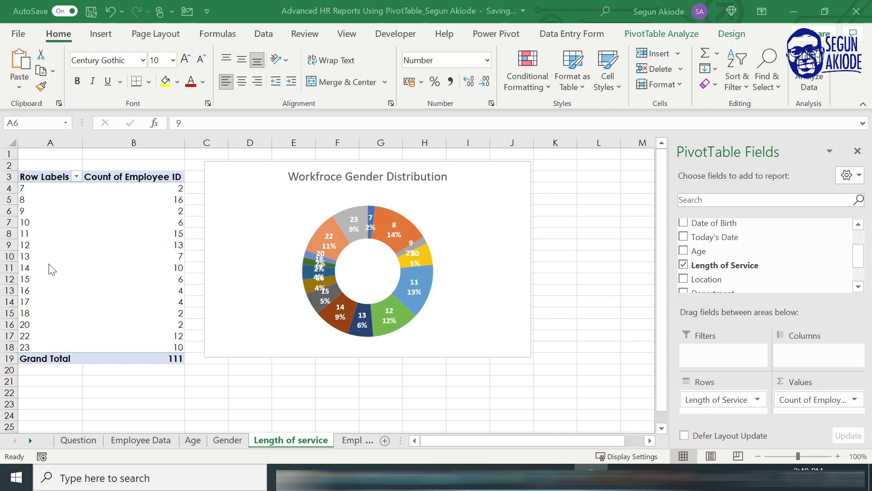
{"action": "left_click", "coordinate": [41, 212]}
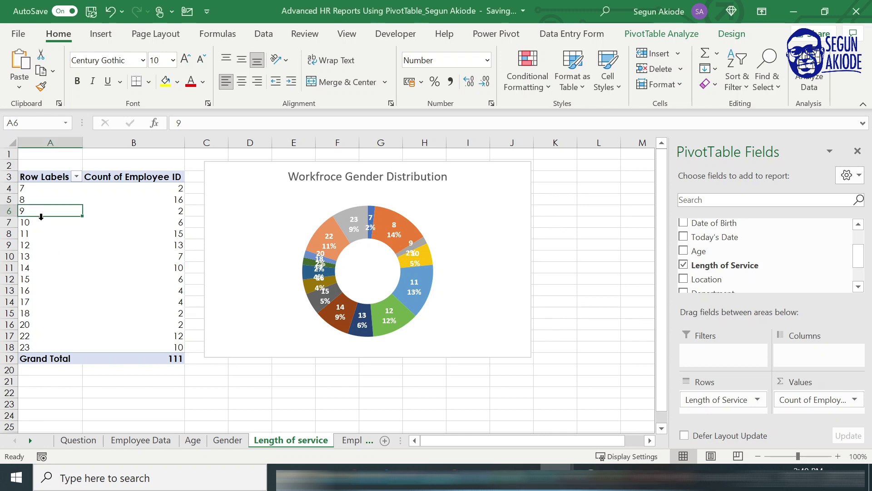
{"action": "right_click", "coordinate": [44, 214]}
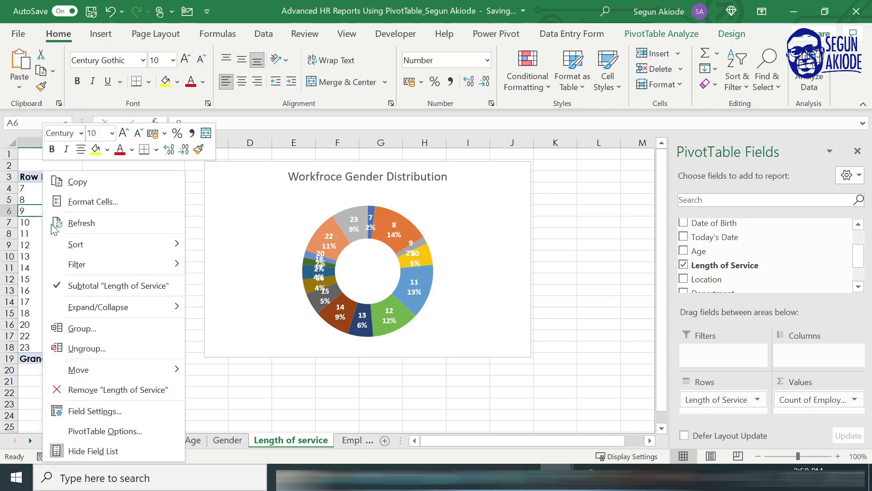
{"action": "left_click", "coordinate": [82, 328]}
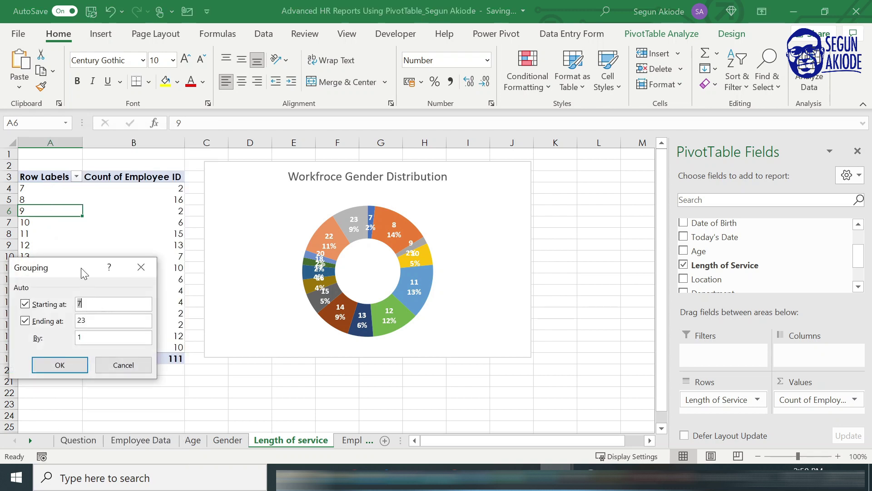
{"action": "left_click_drag", "start_coordinate": [84, 273], "coordinate": [345, 189]}
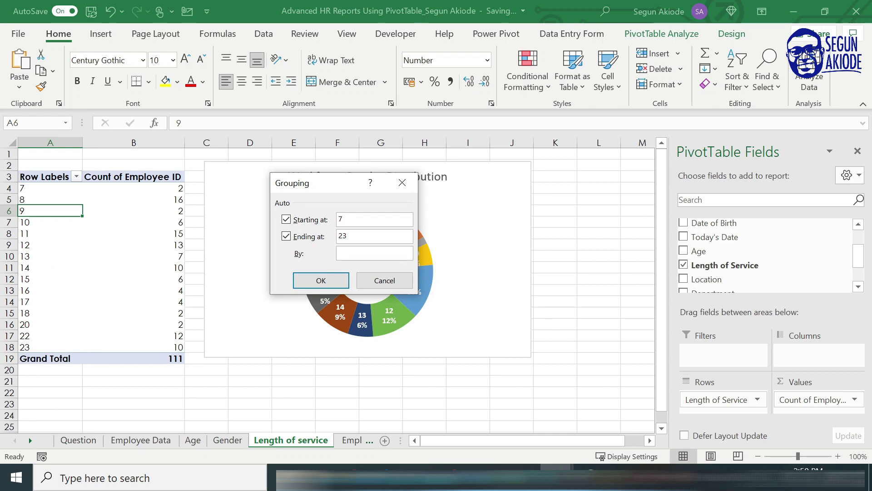
{"action": "left_click", "coordinate": [321, 280]}
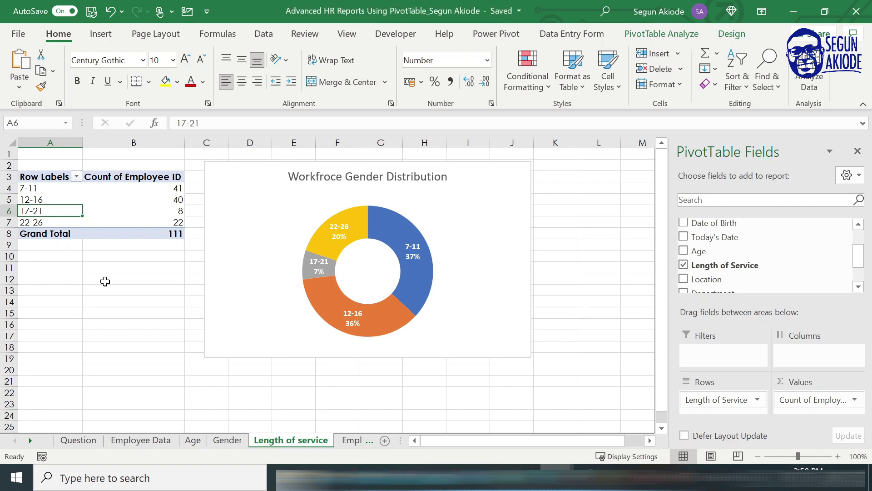
- Change the Length of service sheet's doughnut chart to a Clustered Bar chart
{"action": "left_click", "coordinate": [226, 204]}
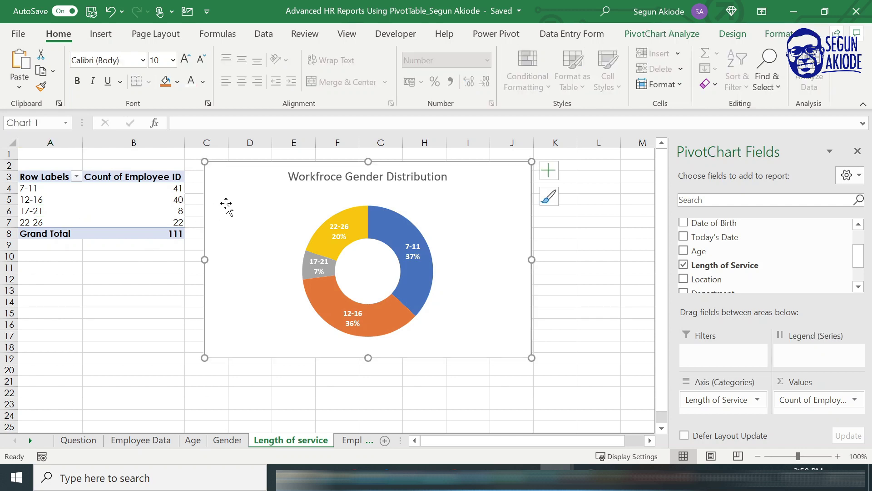
{"action": "right_click", "coordinate": [226, 205]}
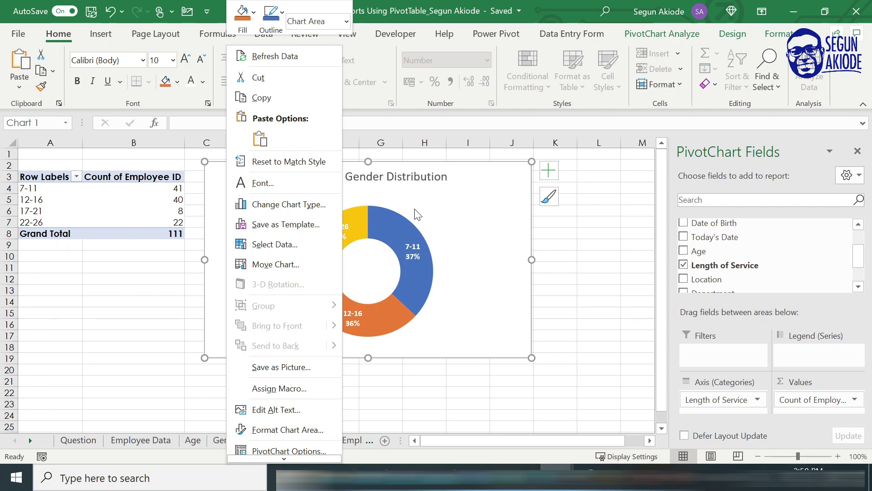
{"action": "left_click", "coordinate": [457, 196]}
{"action": "right_click", "coordinate": [473, 189]}
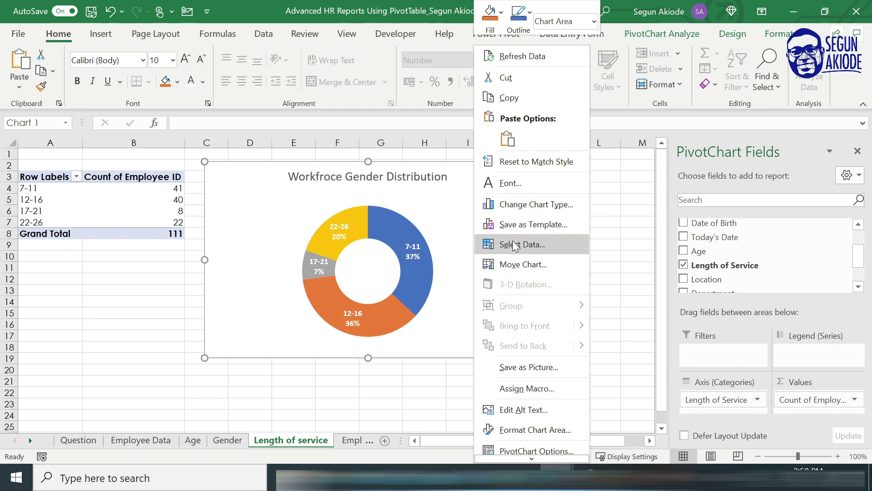
{"action": "left_click", "coordinate": [520, 205]}
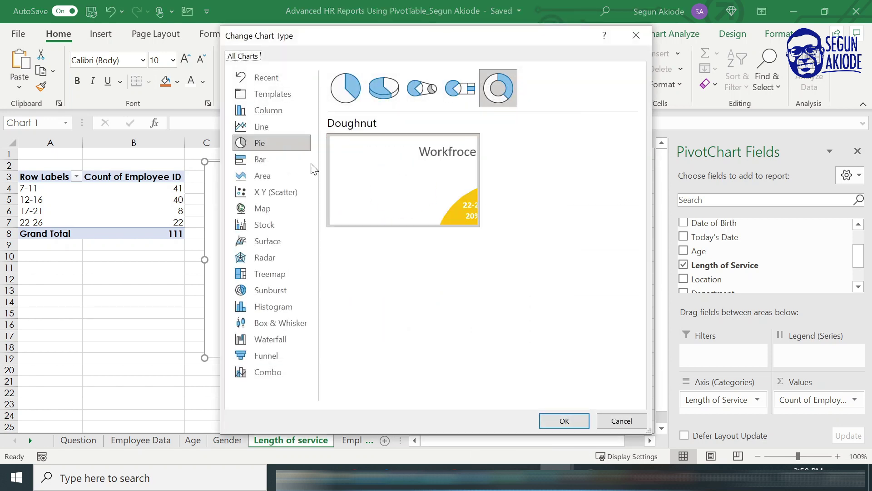
{"action": "left_click", "coordinate": [283, 160]}
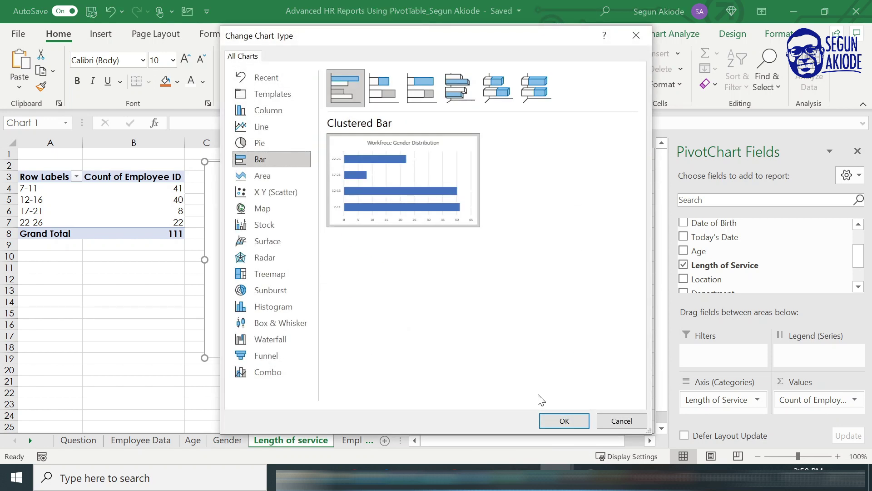
{"action": "left_click", "coordinate": [564, 421]}
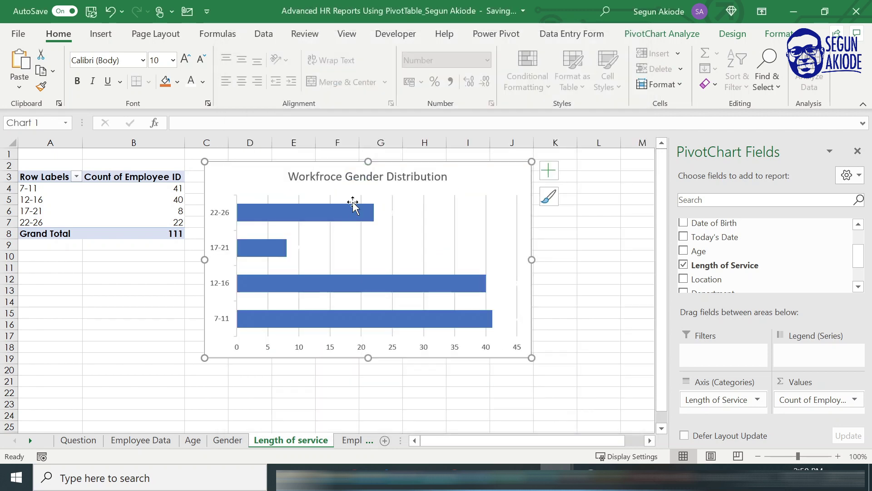
- Replace Gender with Length of Service in the bar chart's title so it reads "Workfroce Length of Service Distribution"
{"action": "double_click", "coordinate": [346, 177]}
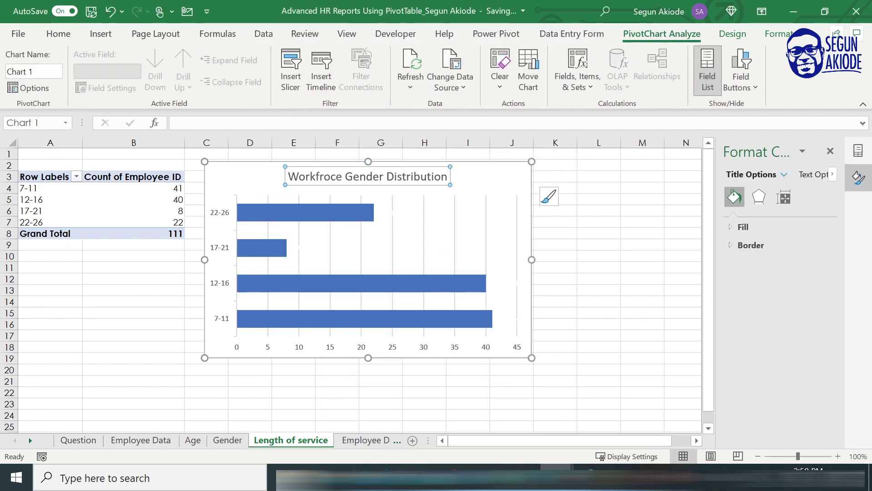
{"action": "type", "text": "Le"}
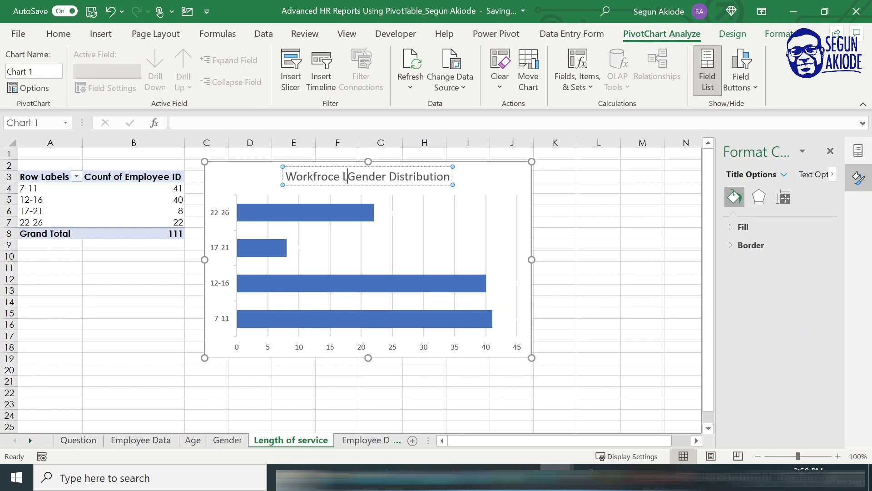
{"action": "type", "text": "g"}
{"action": "key", "text": "BackSpace"}
{"action": "type", "text": "ngth "}
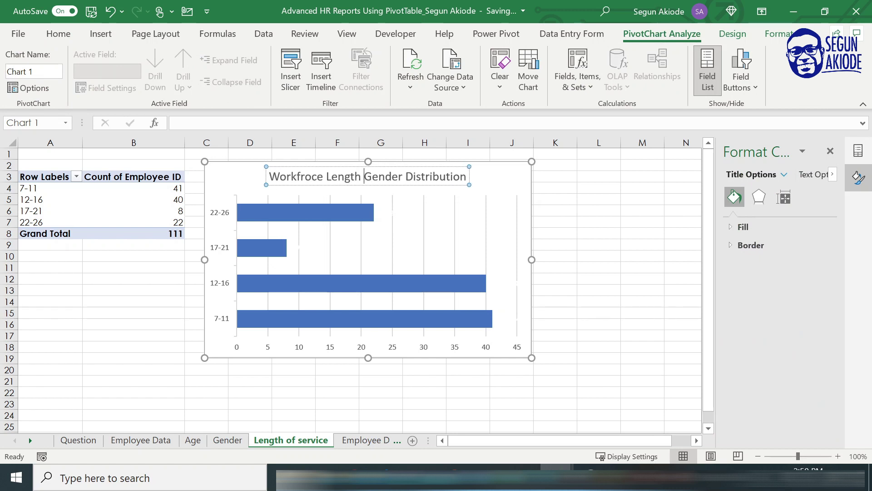
{"action": "type", "text": "of Service"}
{"action": "key", "text": "Delete"}
{"action": "key", "text": "Delete"}
{"action": "key", "text": "Delete"}
{"action": "key", "text": "Delete"}
{"action": "key", "text": "Delete"}
{"action": "key", "text": "Delete"}
{"action": "key", "text": "Delete"}
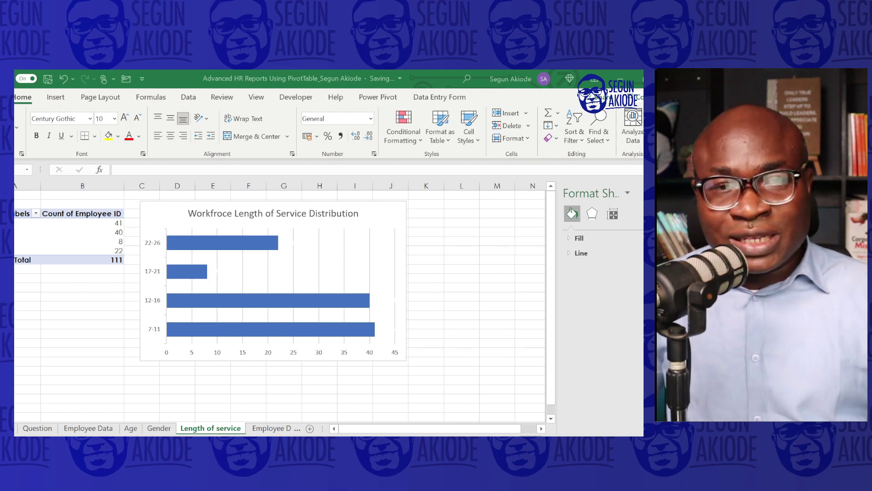
- Review the distribution charts on the Gender and Age worksheets
{"action": "left_click", "coordinate": [461, 269]}
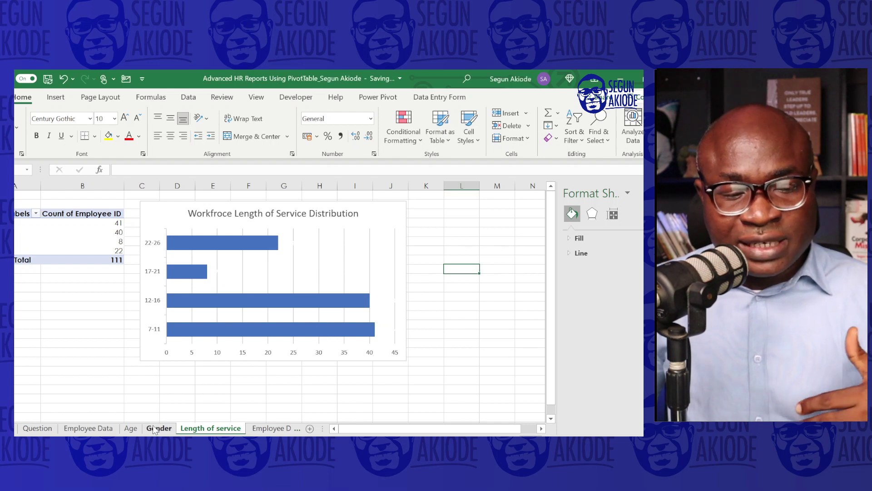
{"action": "left_click", "coordinate": [153, 428]}
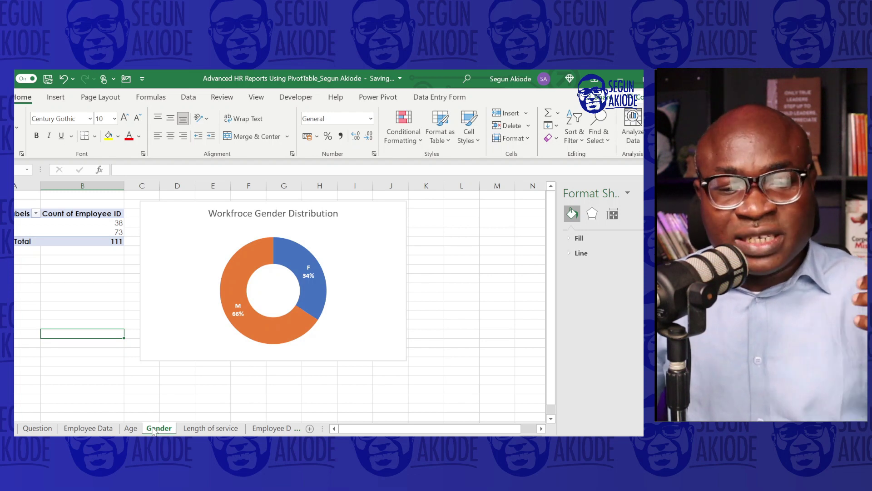
{"action": "left_click", "coordinate": [129, 428]}
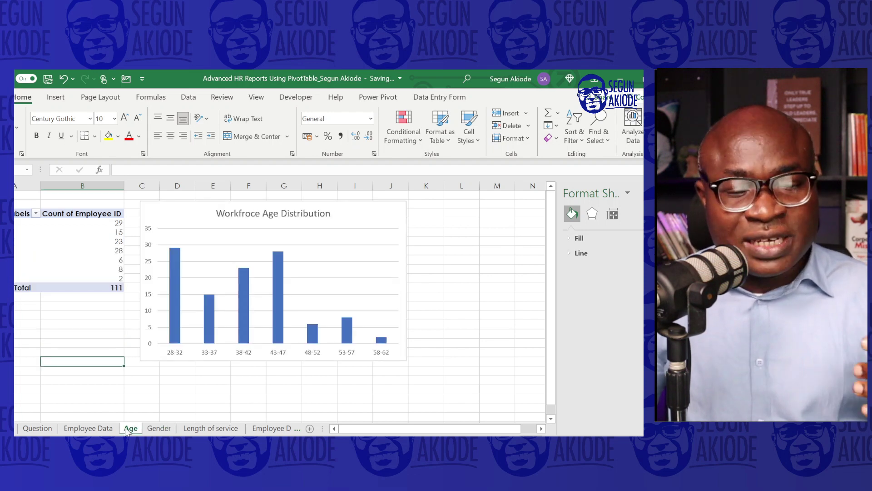